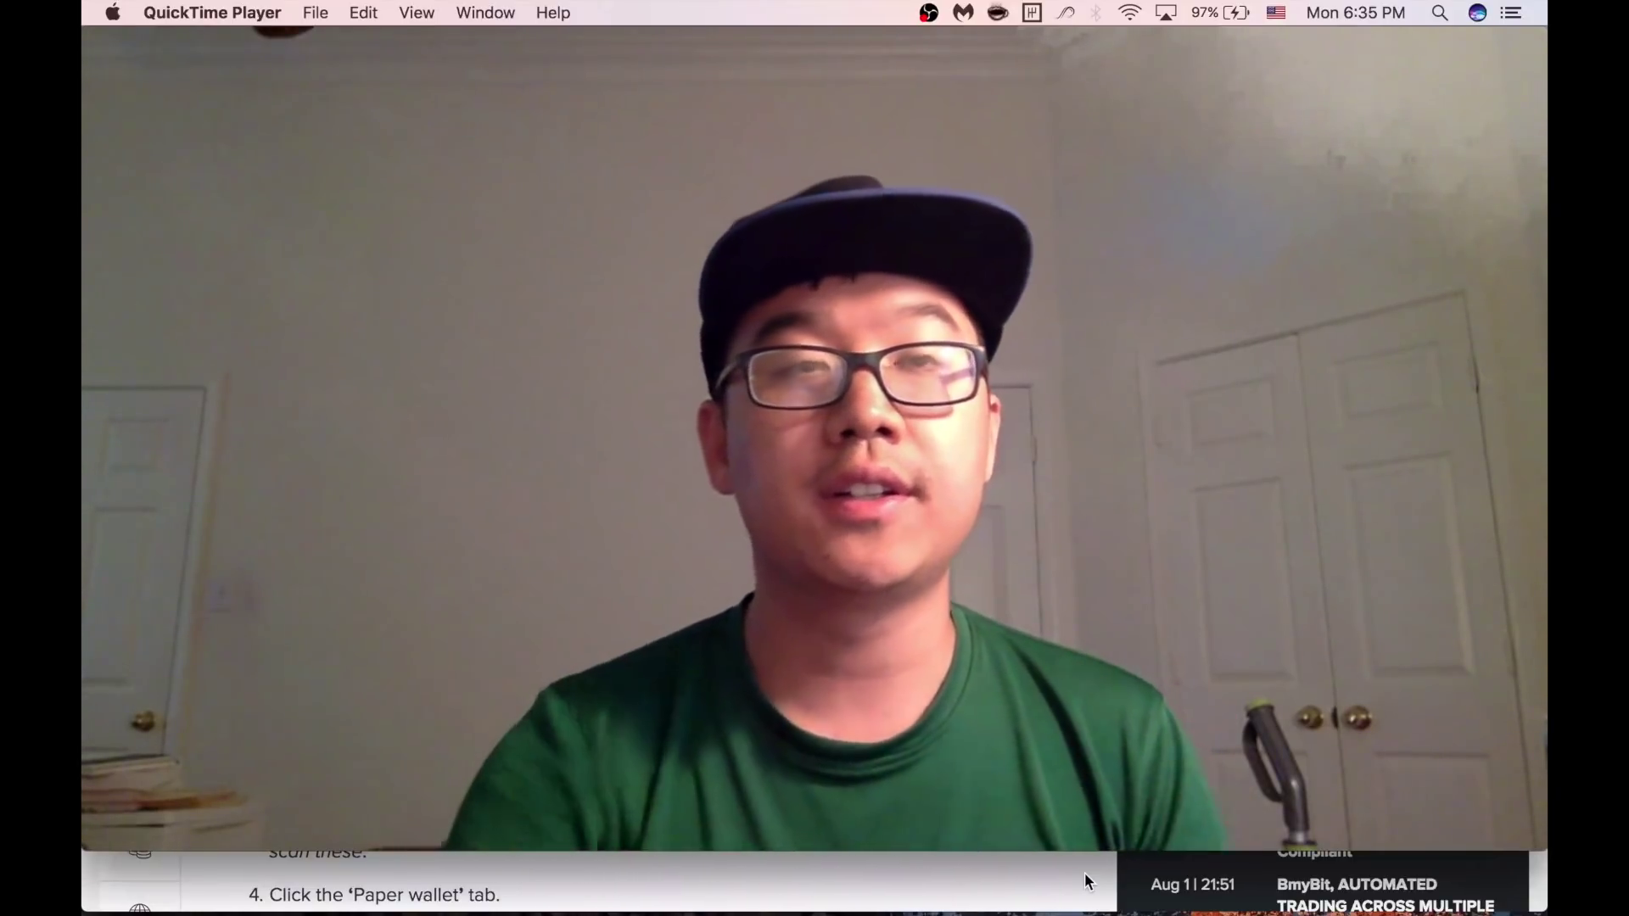
Step: Shrink the recording window to reveal the CoinDesk paper-wallet article, then go to bitaddress.org
mouse_move(738, 473)
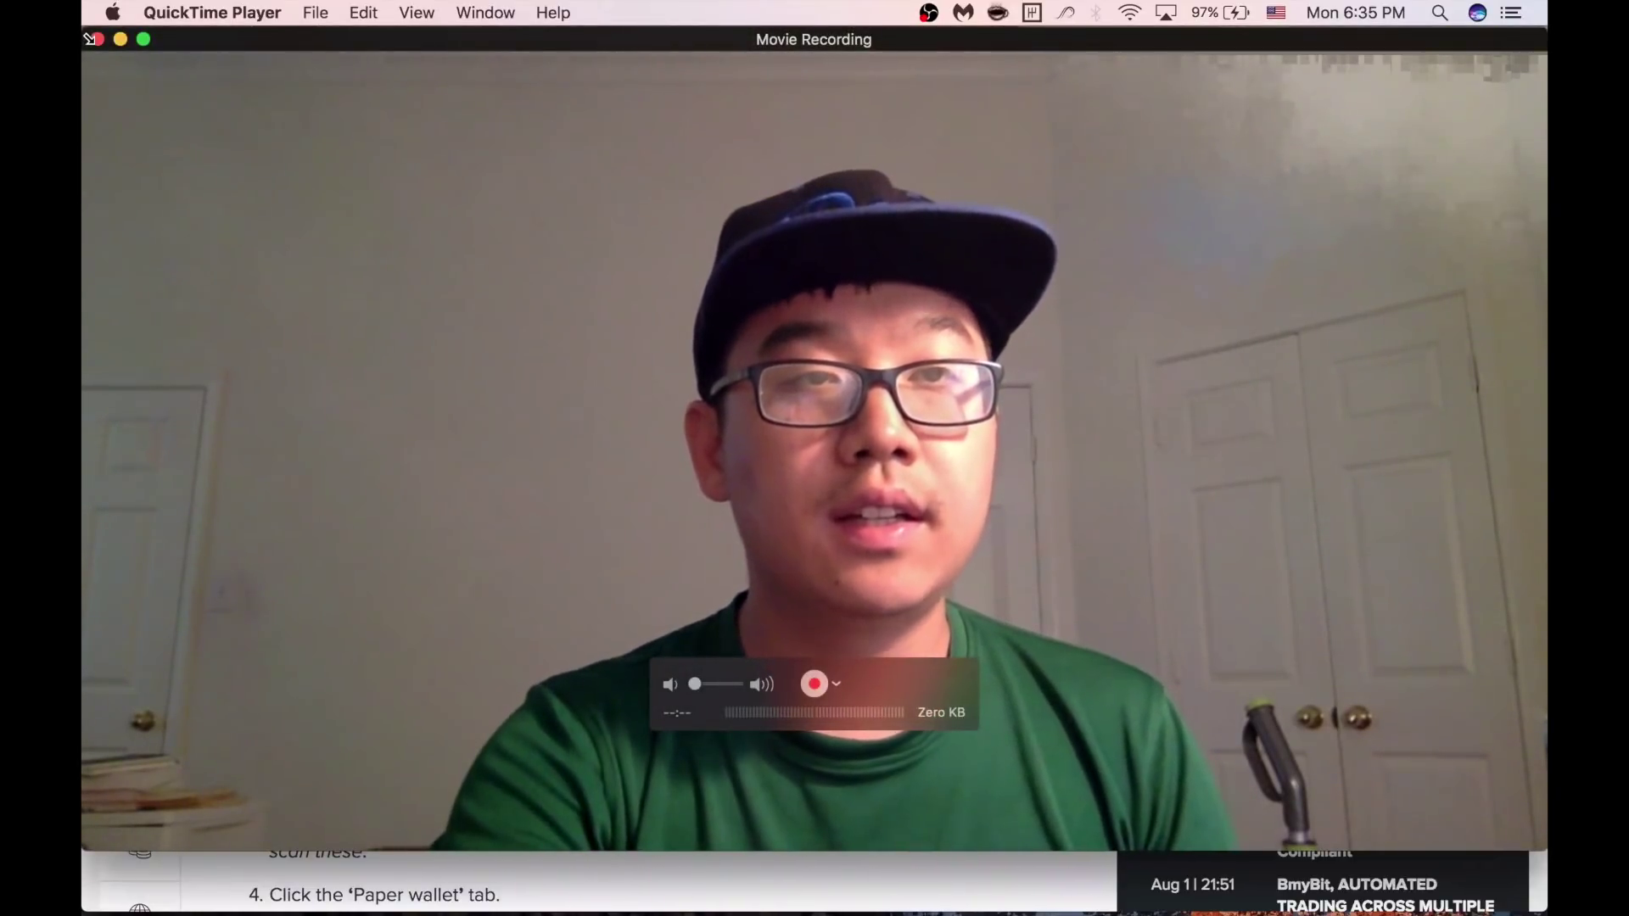
drag(87, 39, 1215, 656)
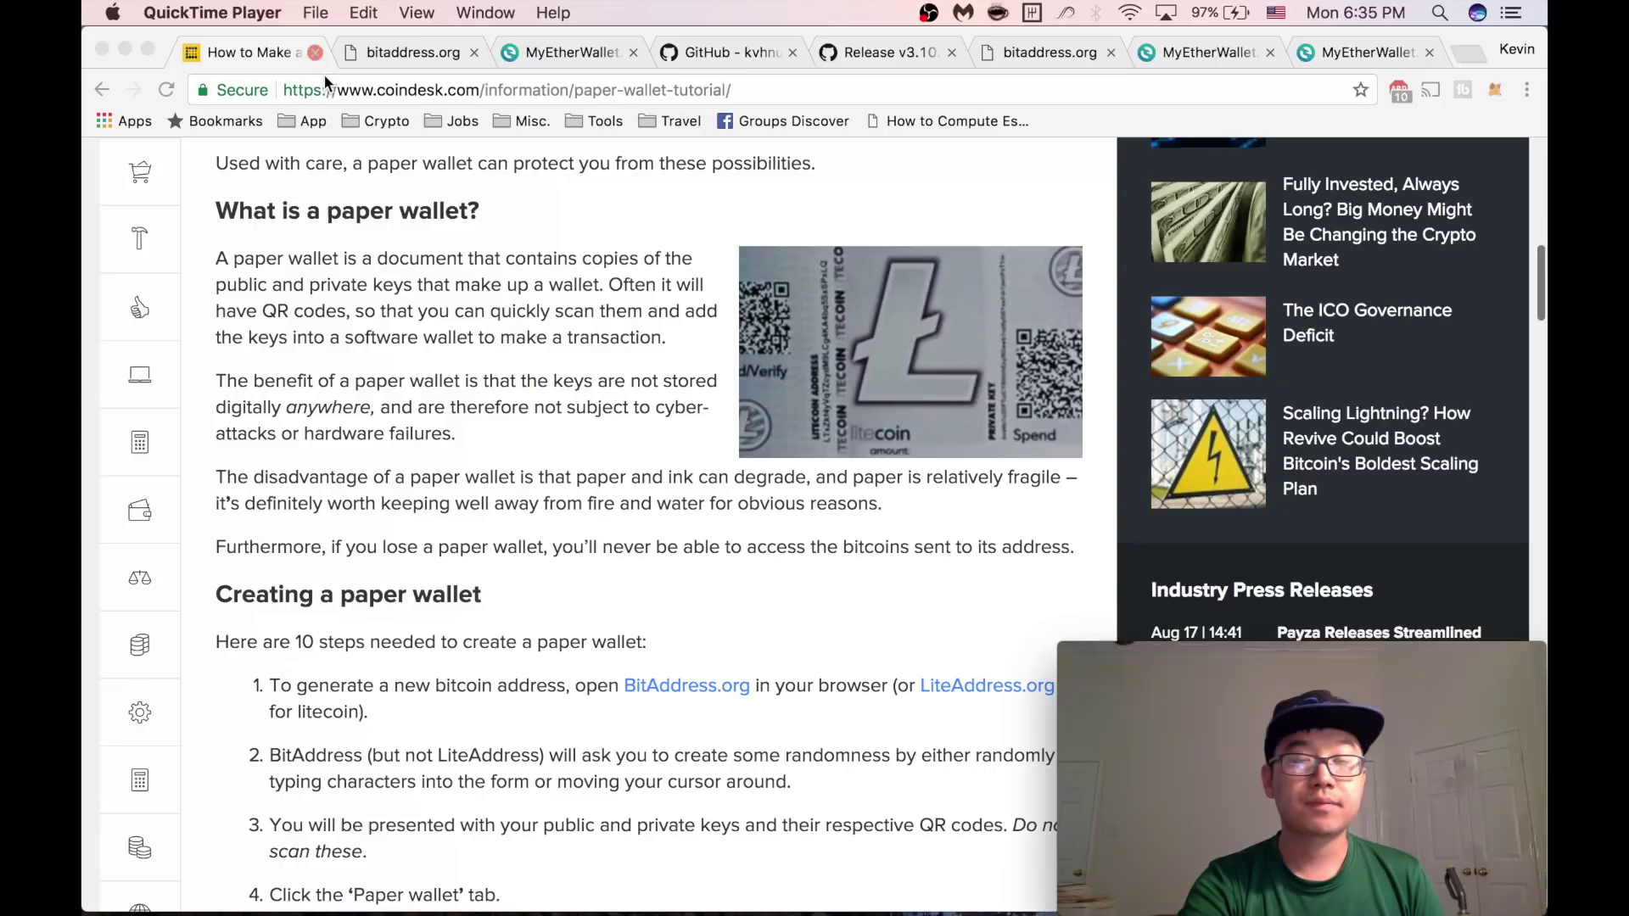
click(375, 59)
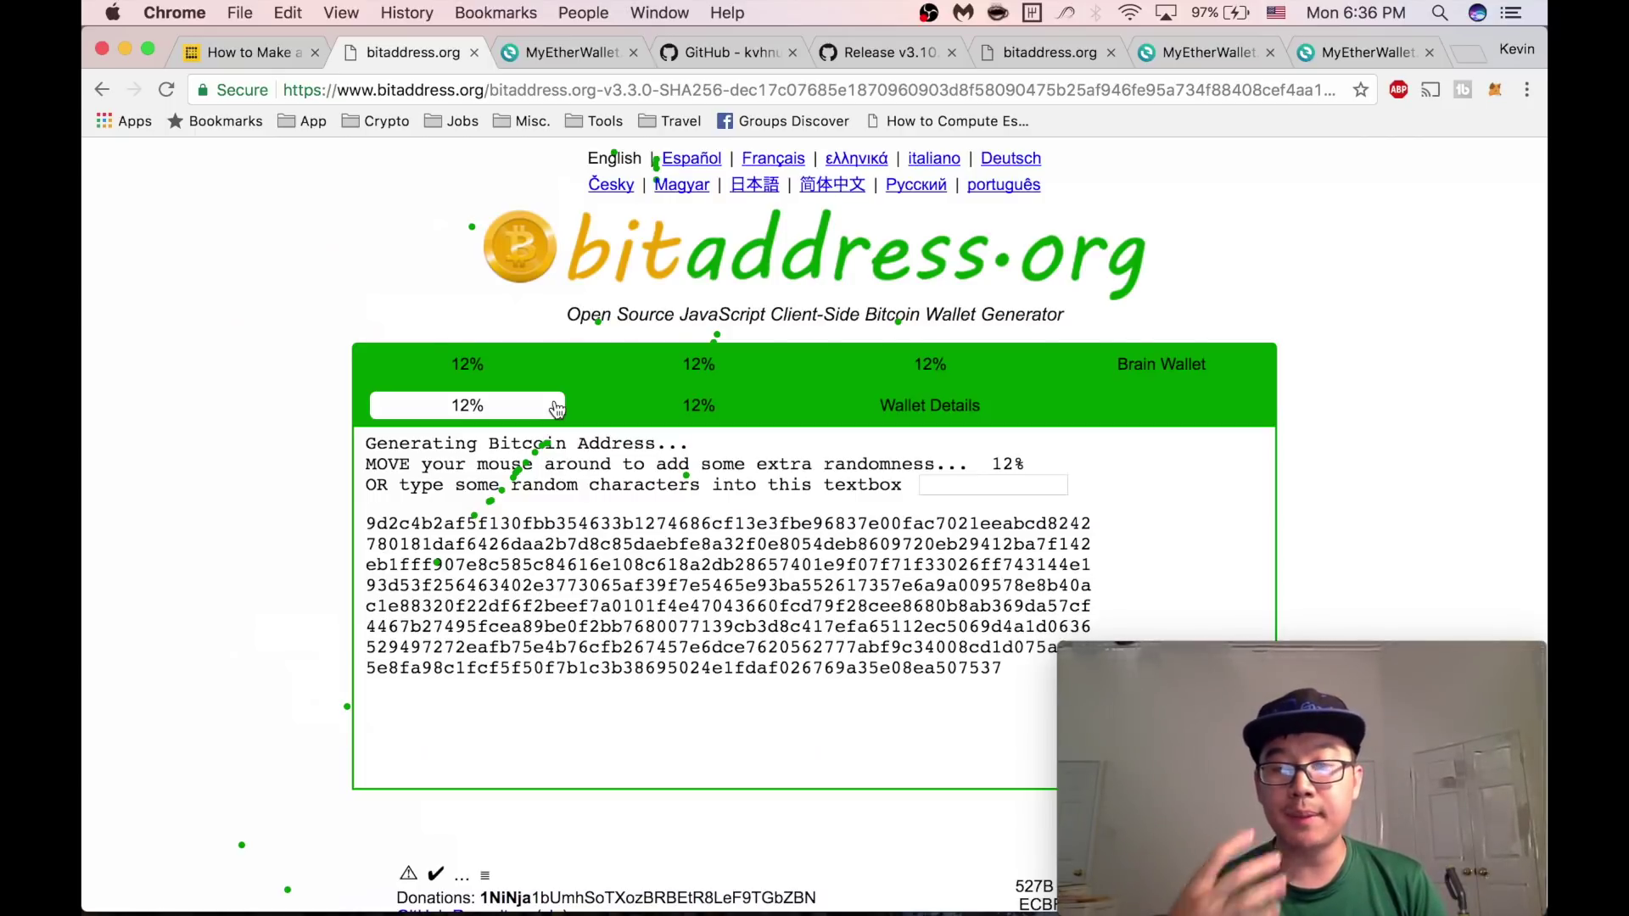
Step: Show the save-page option on bitaddress.org, dismiss it, and move to MyEtherWallet
right_click(213, 380)
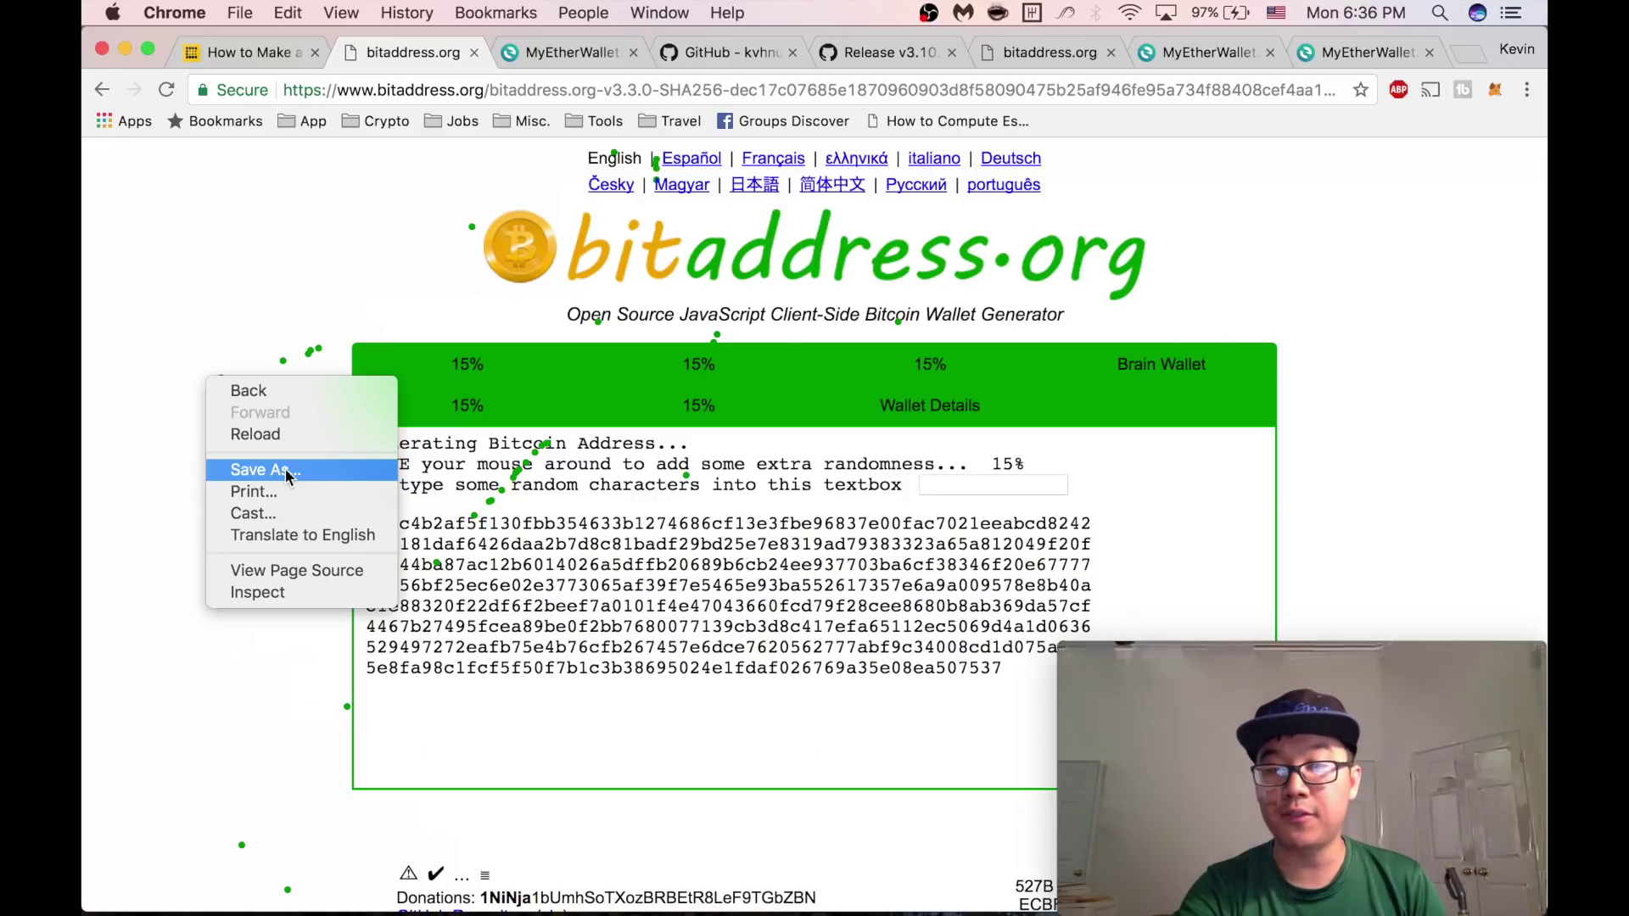
click(571, 52)
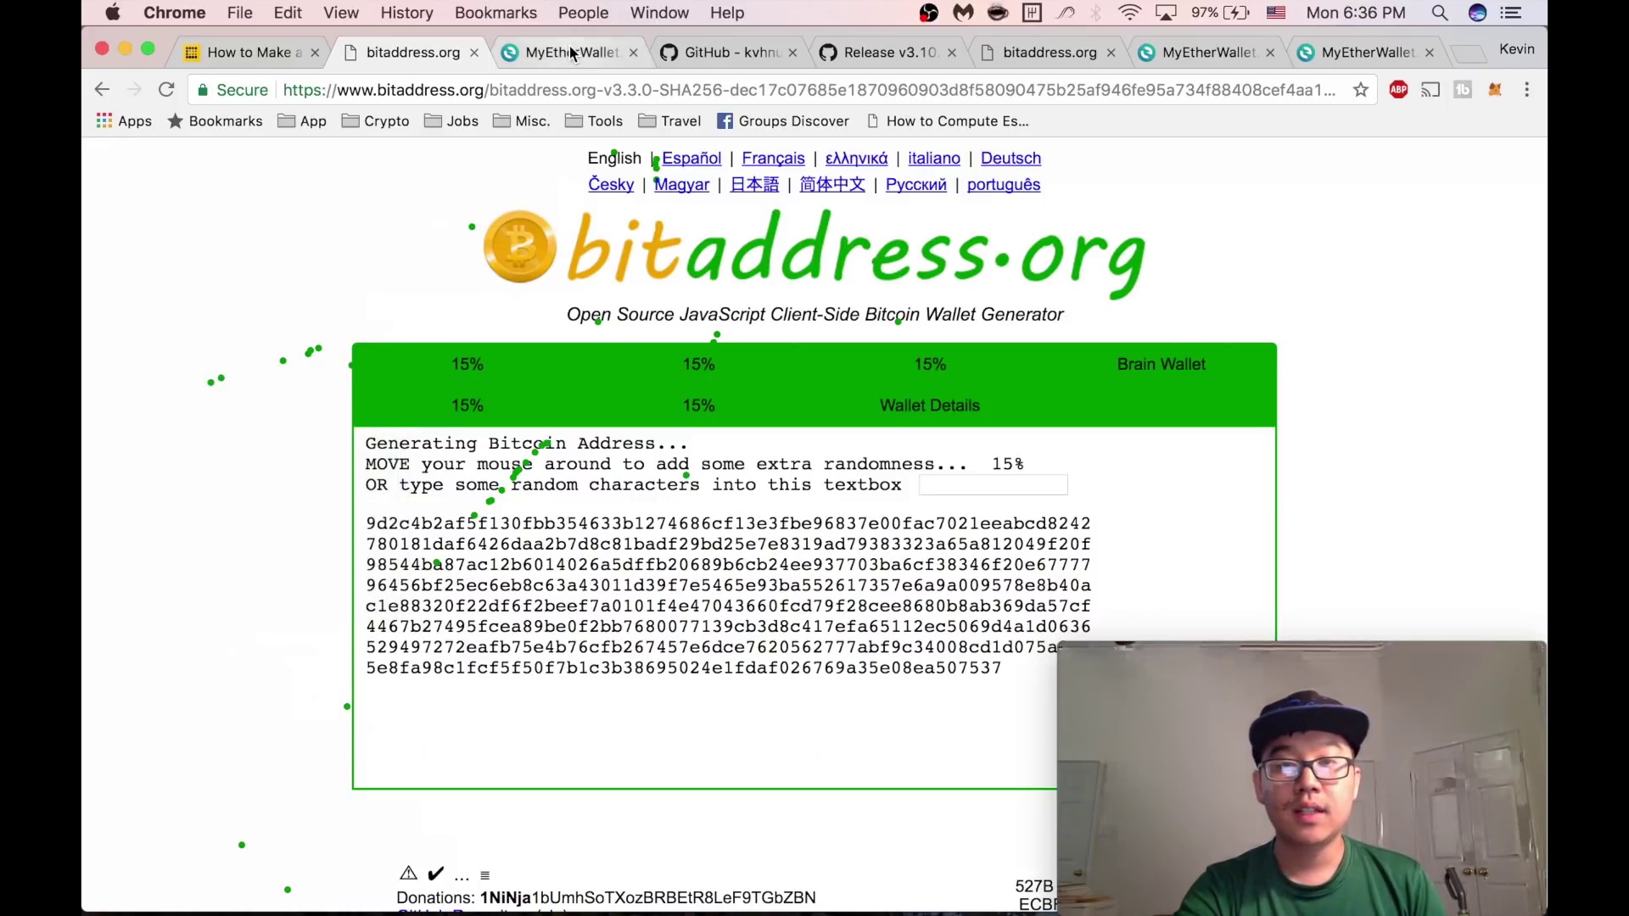
click(571, 52)
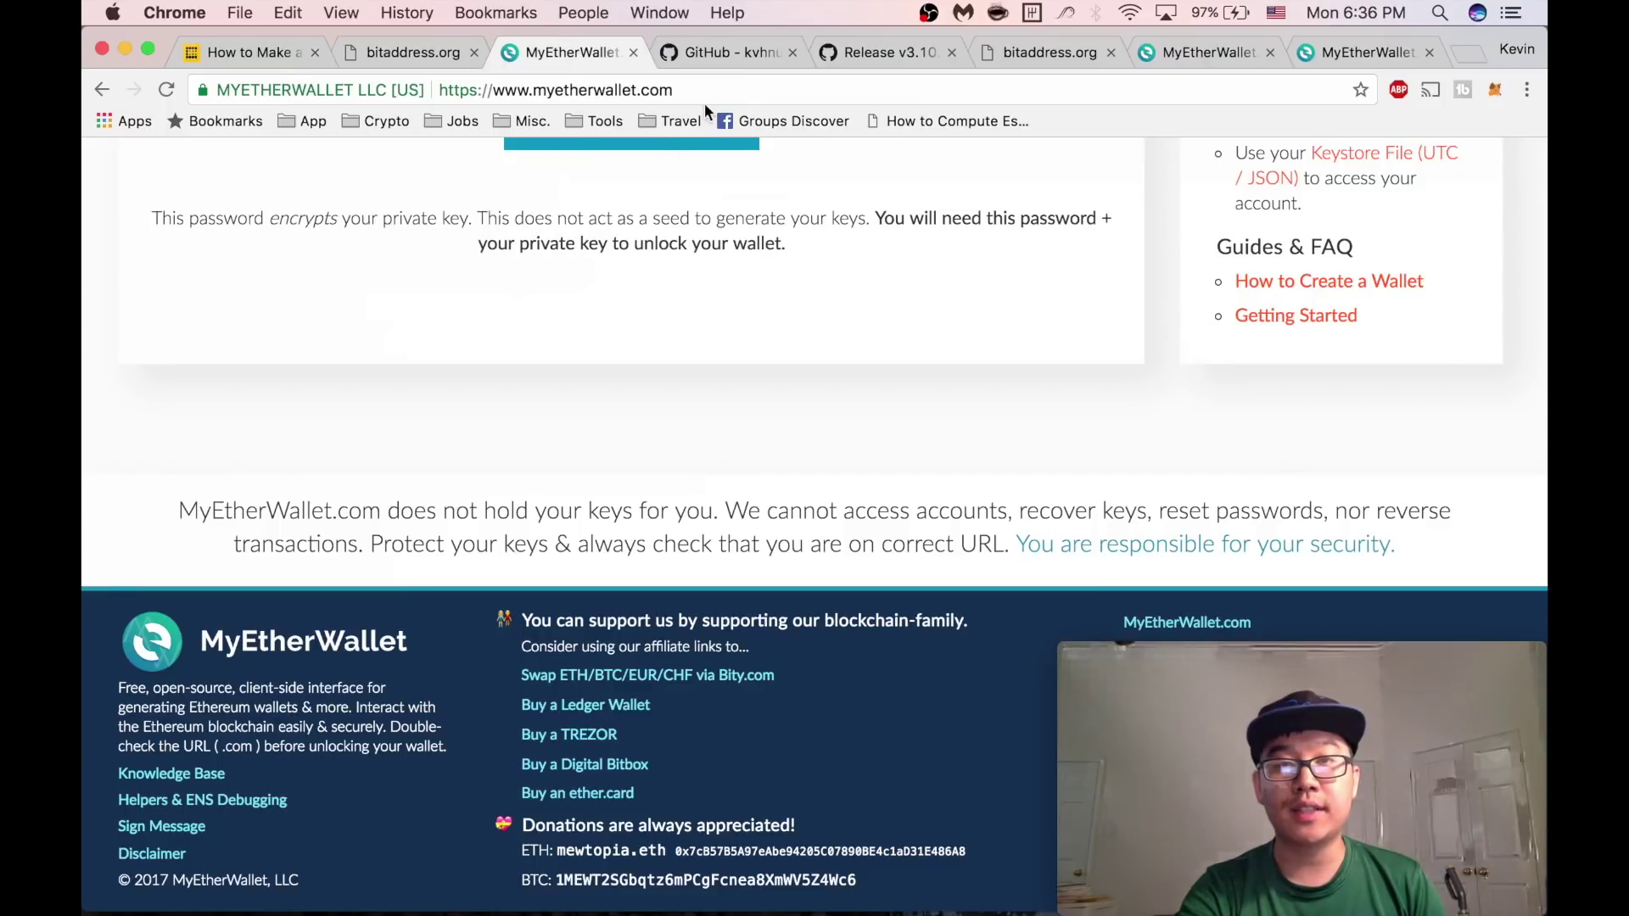
Step: From the etherwallet GitHub repository, open the v3.10.3.1 release downloads, then bring up the Wi-Fi menu
scroll(636, 299, up, 6)
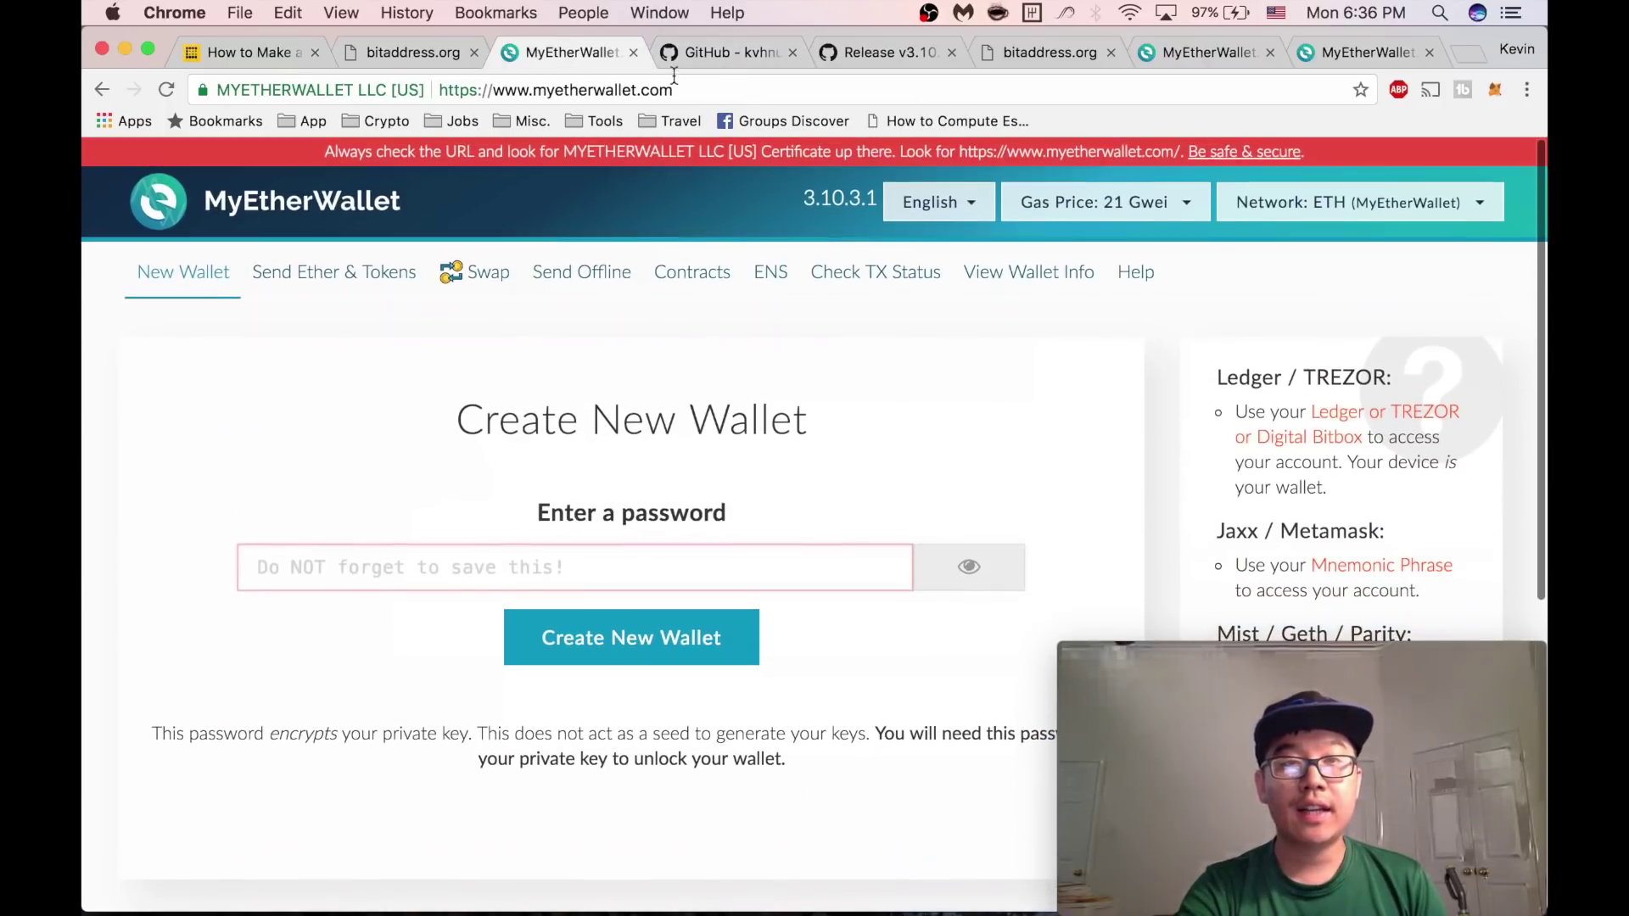
click(689, 46)
scroll(602, 299, down, 20)
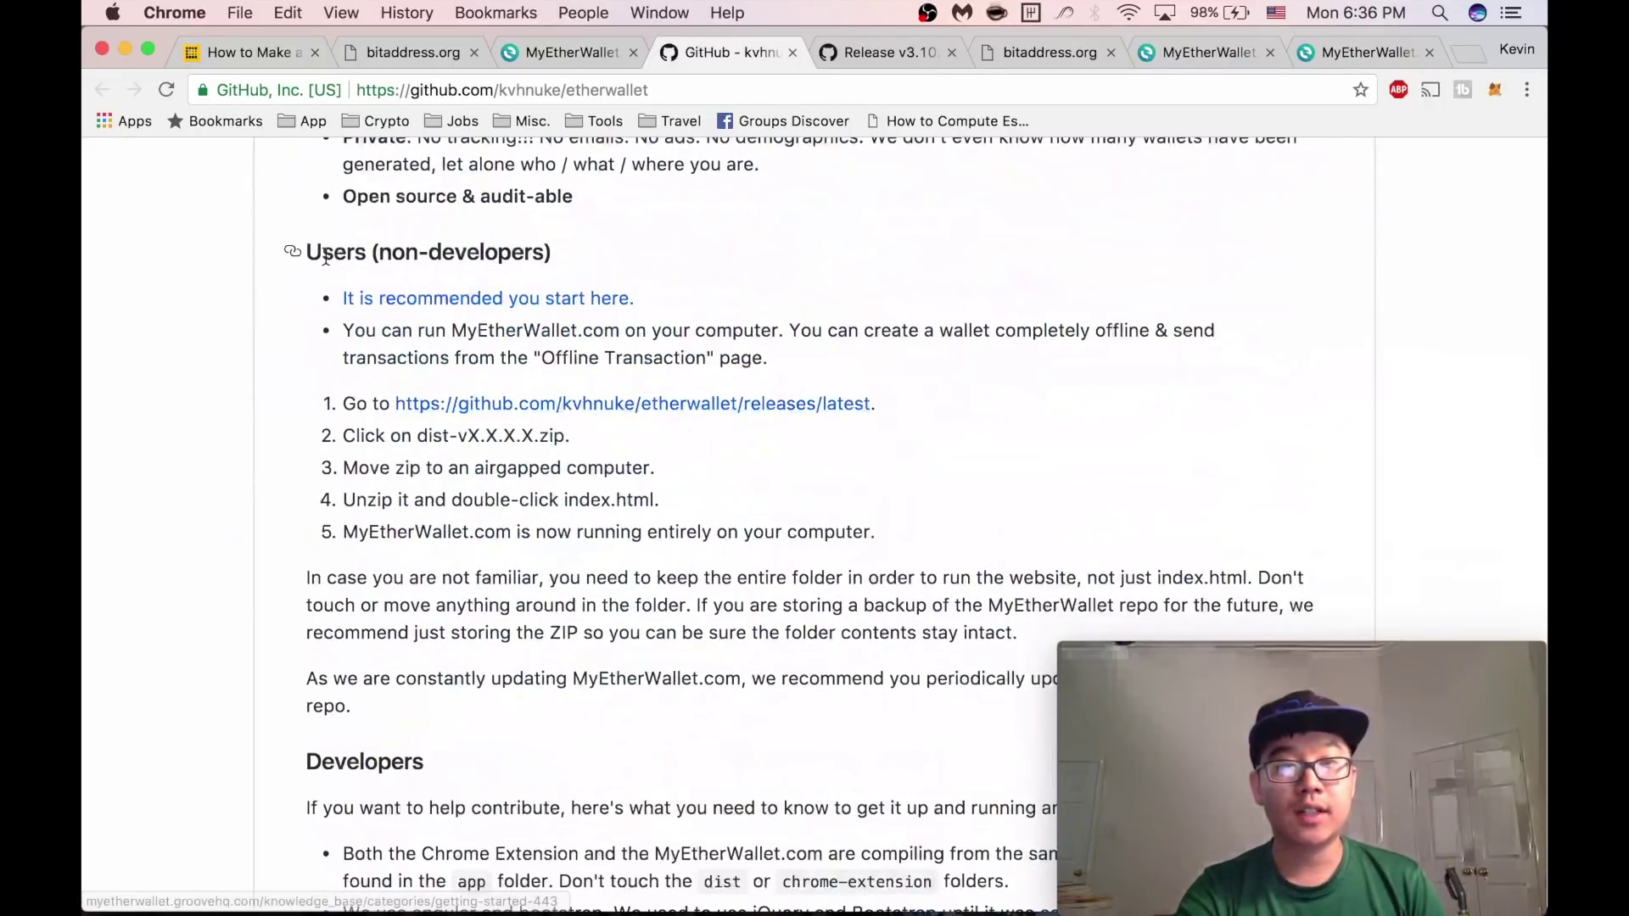
click(850, 51)
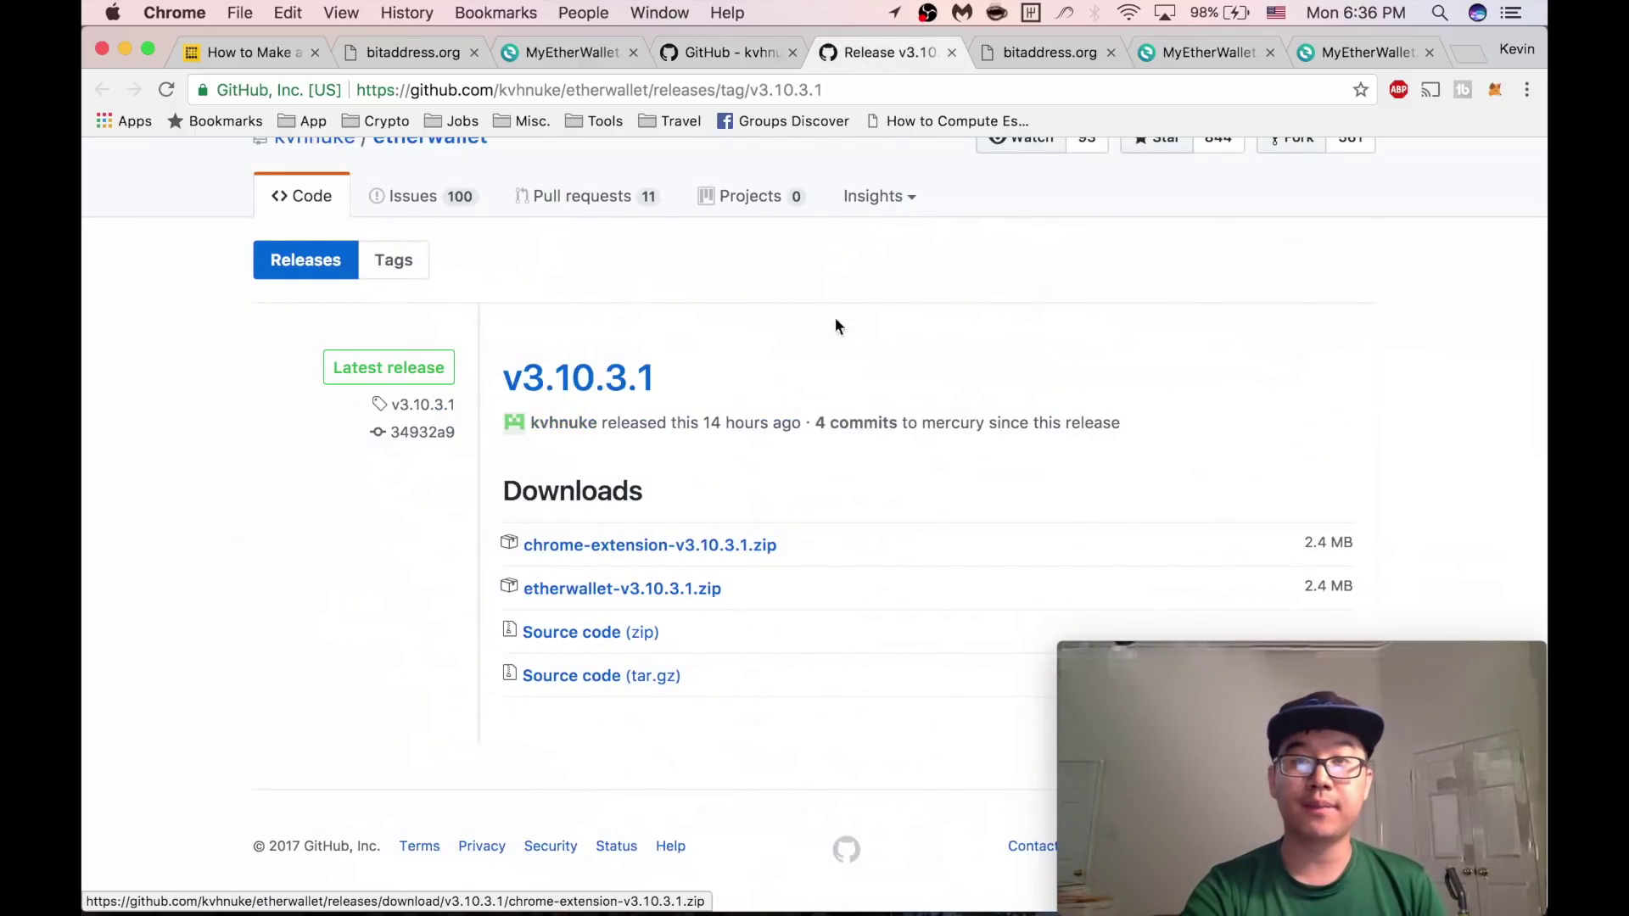
click(1128, 14)
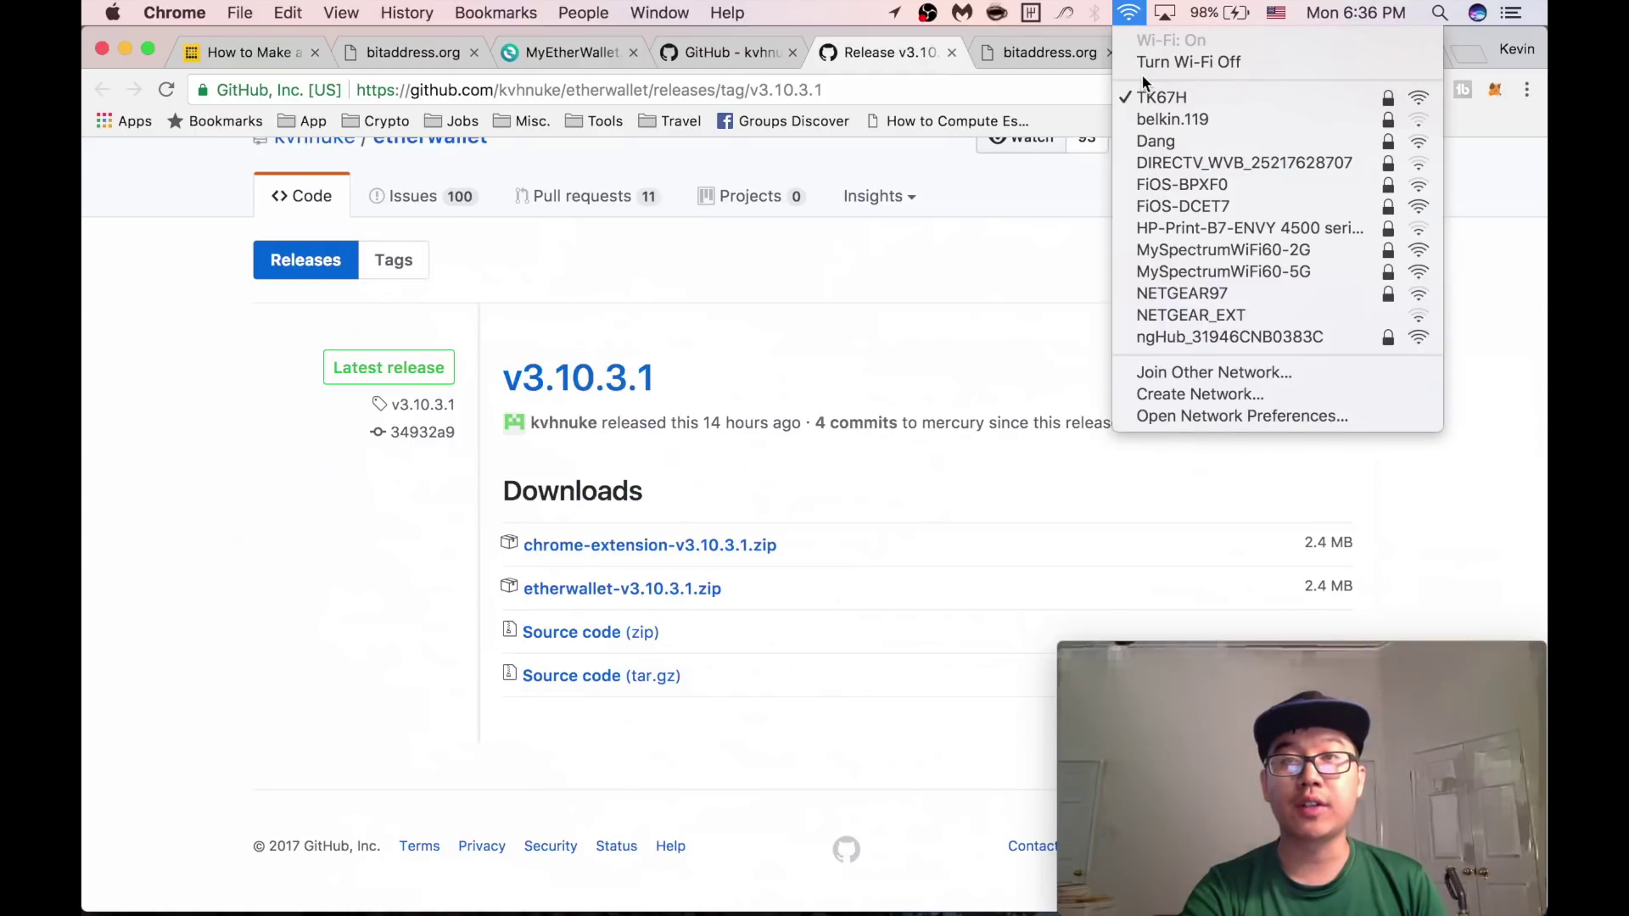
Step: Turn Wi-Fi off and generate Bitcoin paper wallets in the locally saved bitaddress.org copy
click(1150, 64)
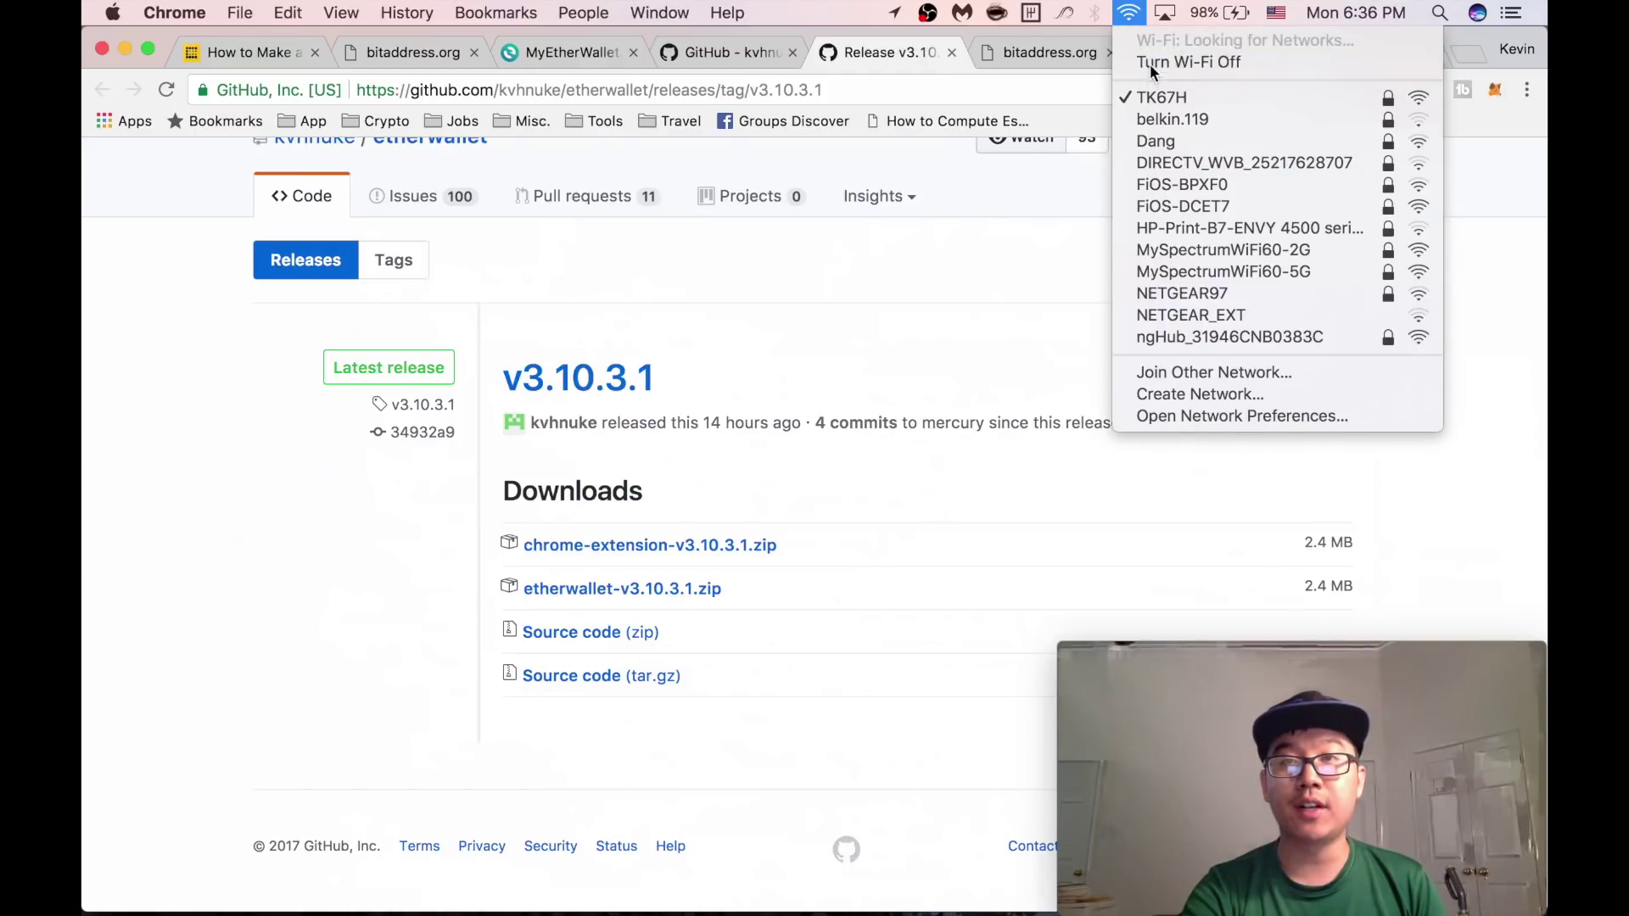
click(1037, 66)
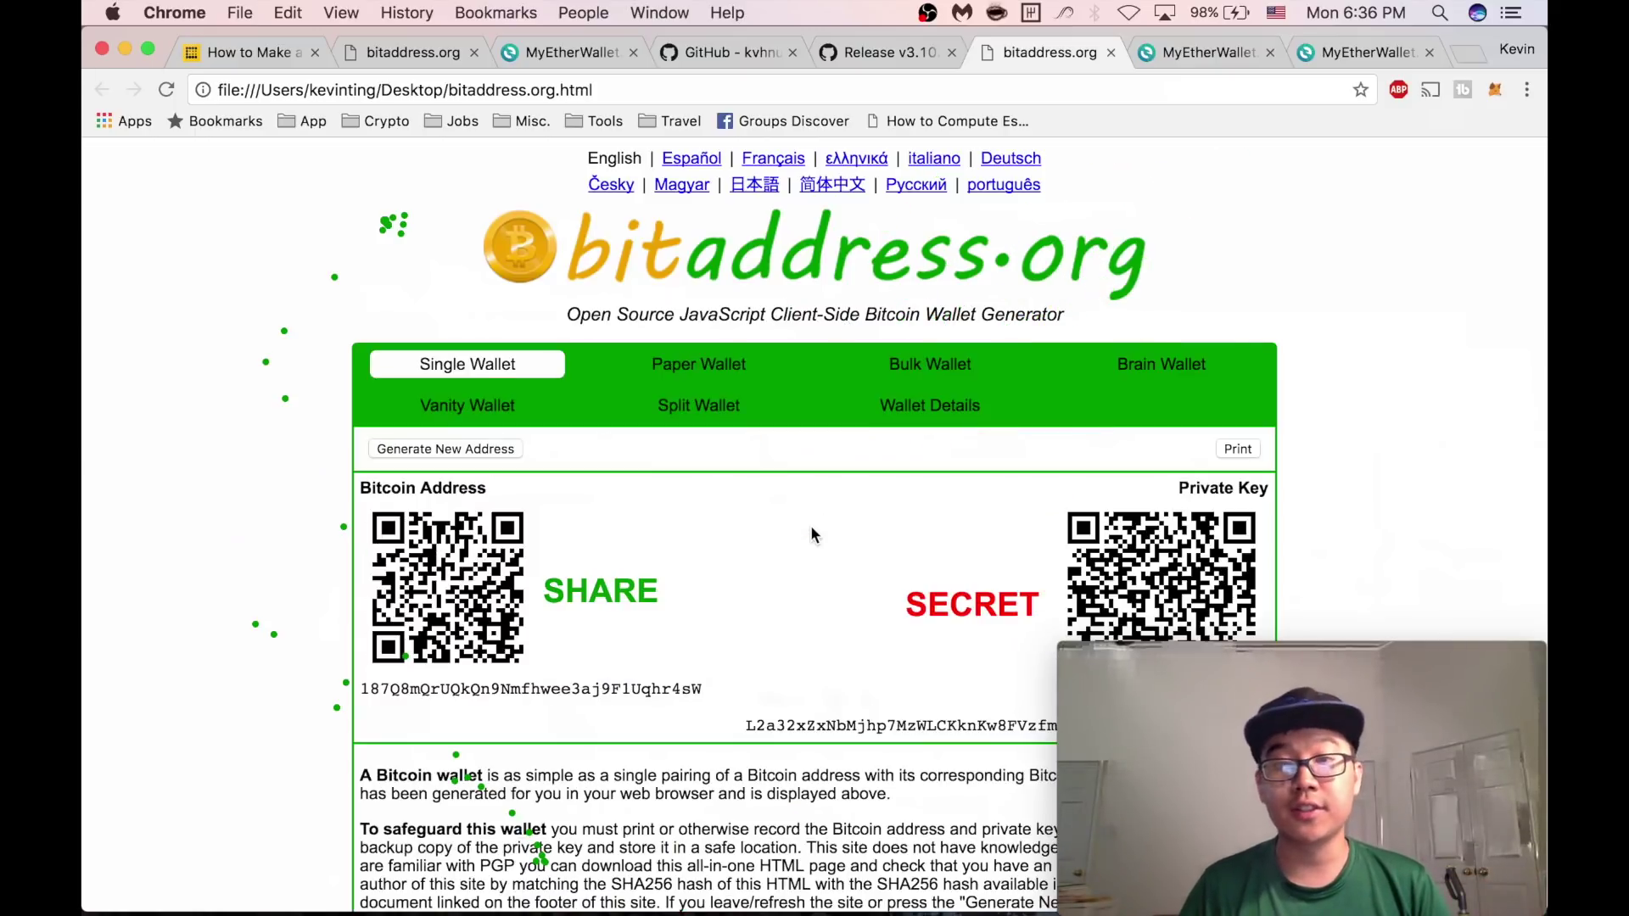
scroll(811, 528, down, 5)
scroll(812, 529, up, 1)
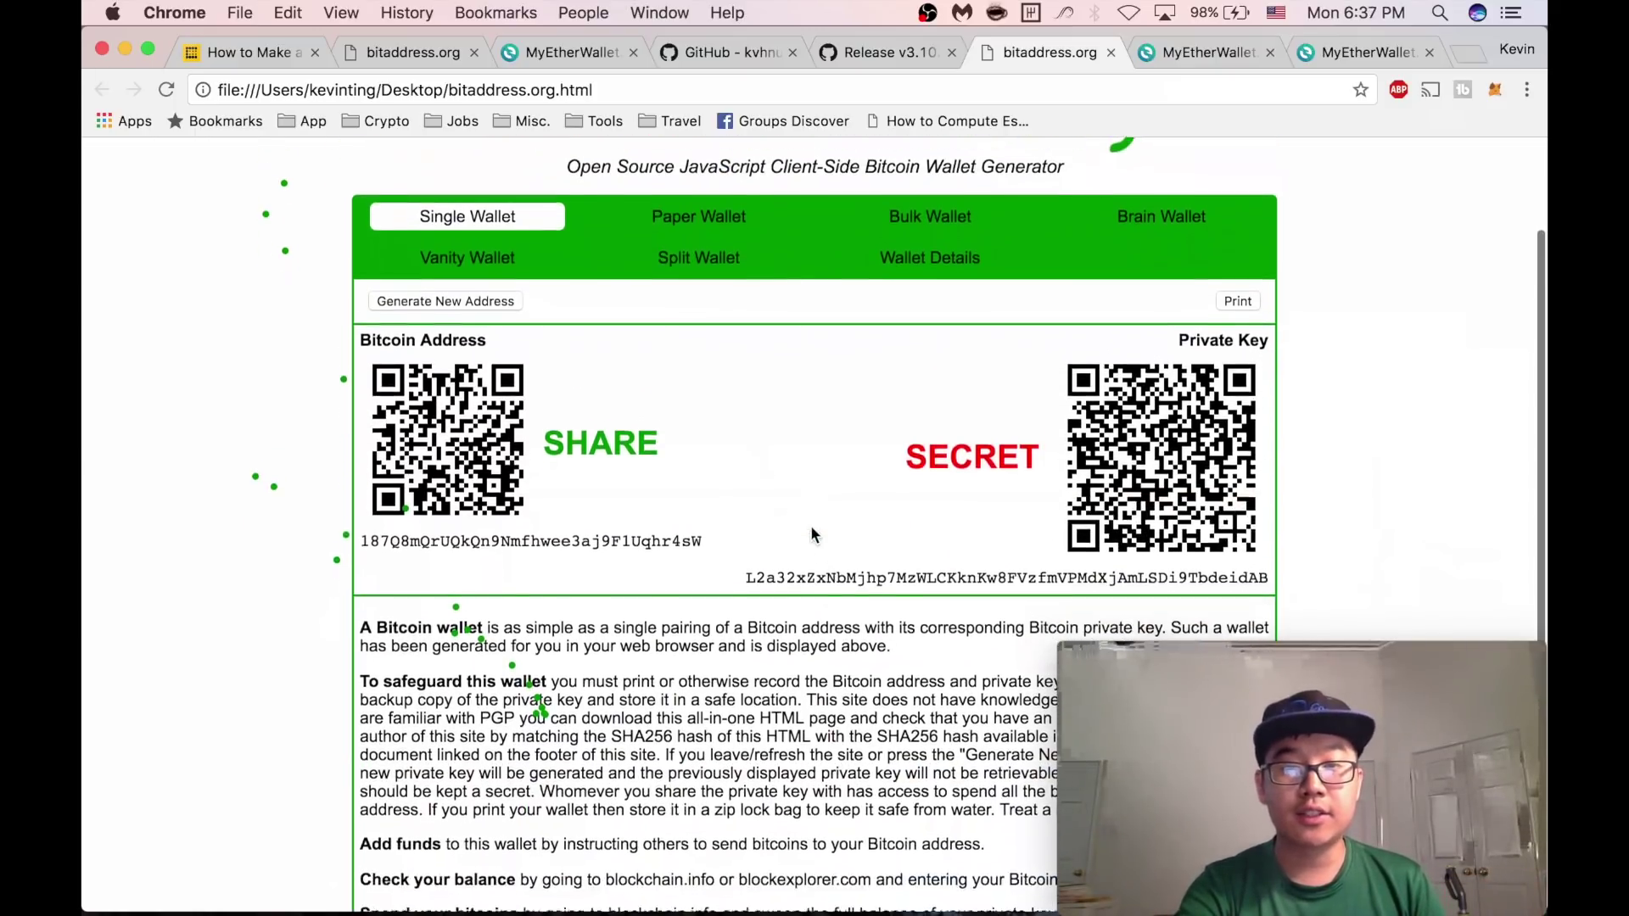
click(683, 213)
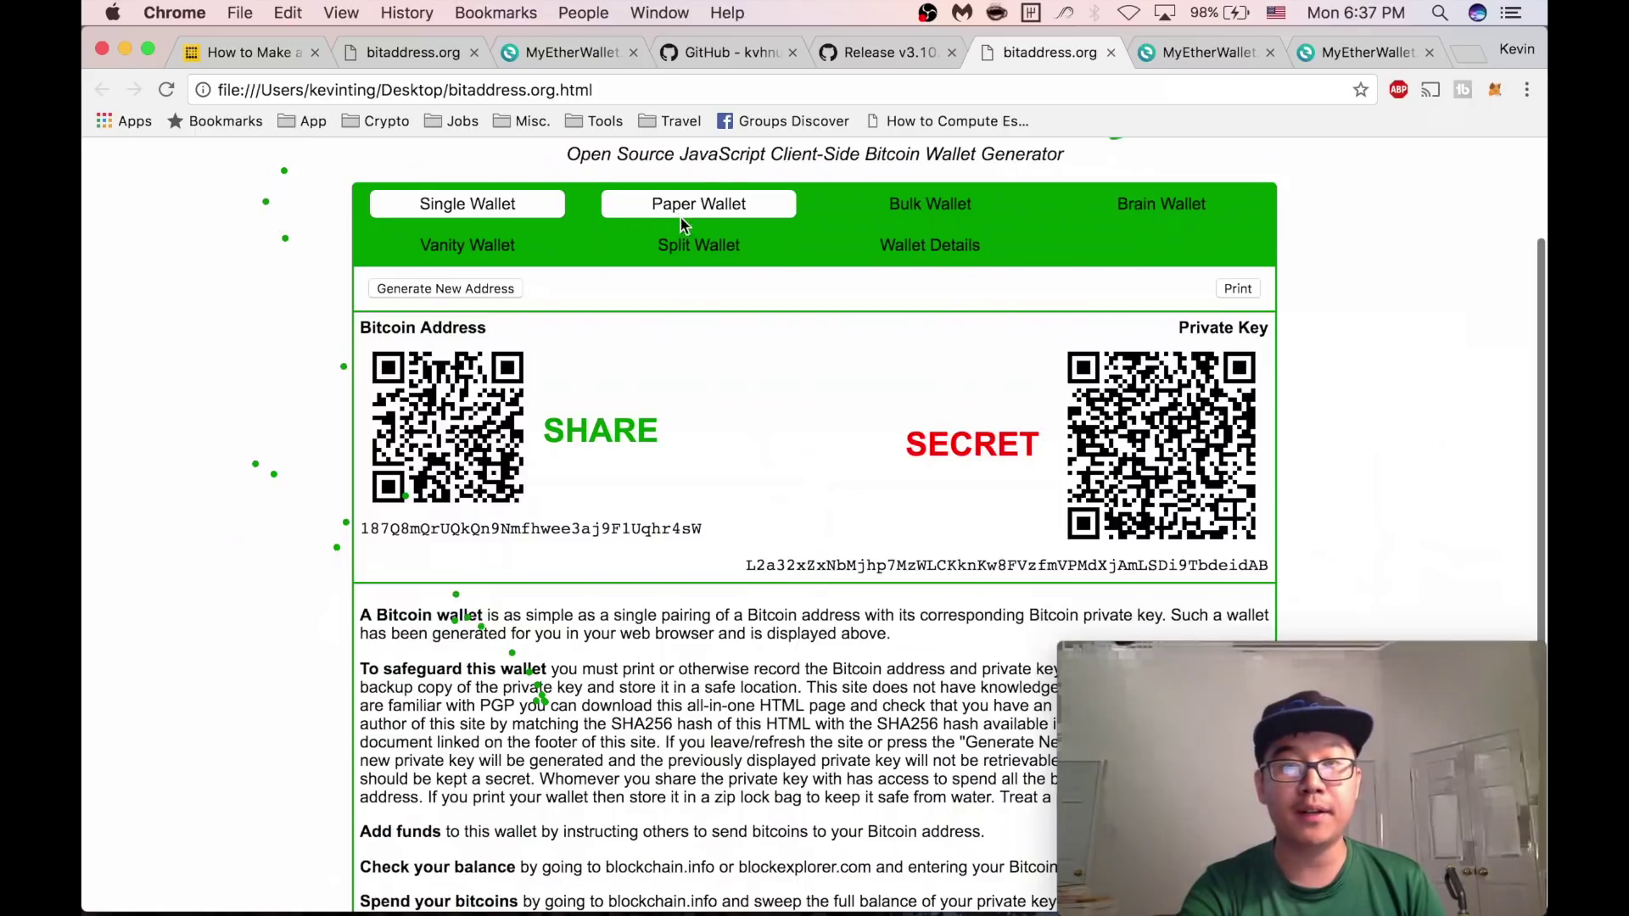
scroll(617, 458, down, 5)
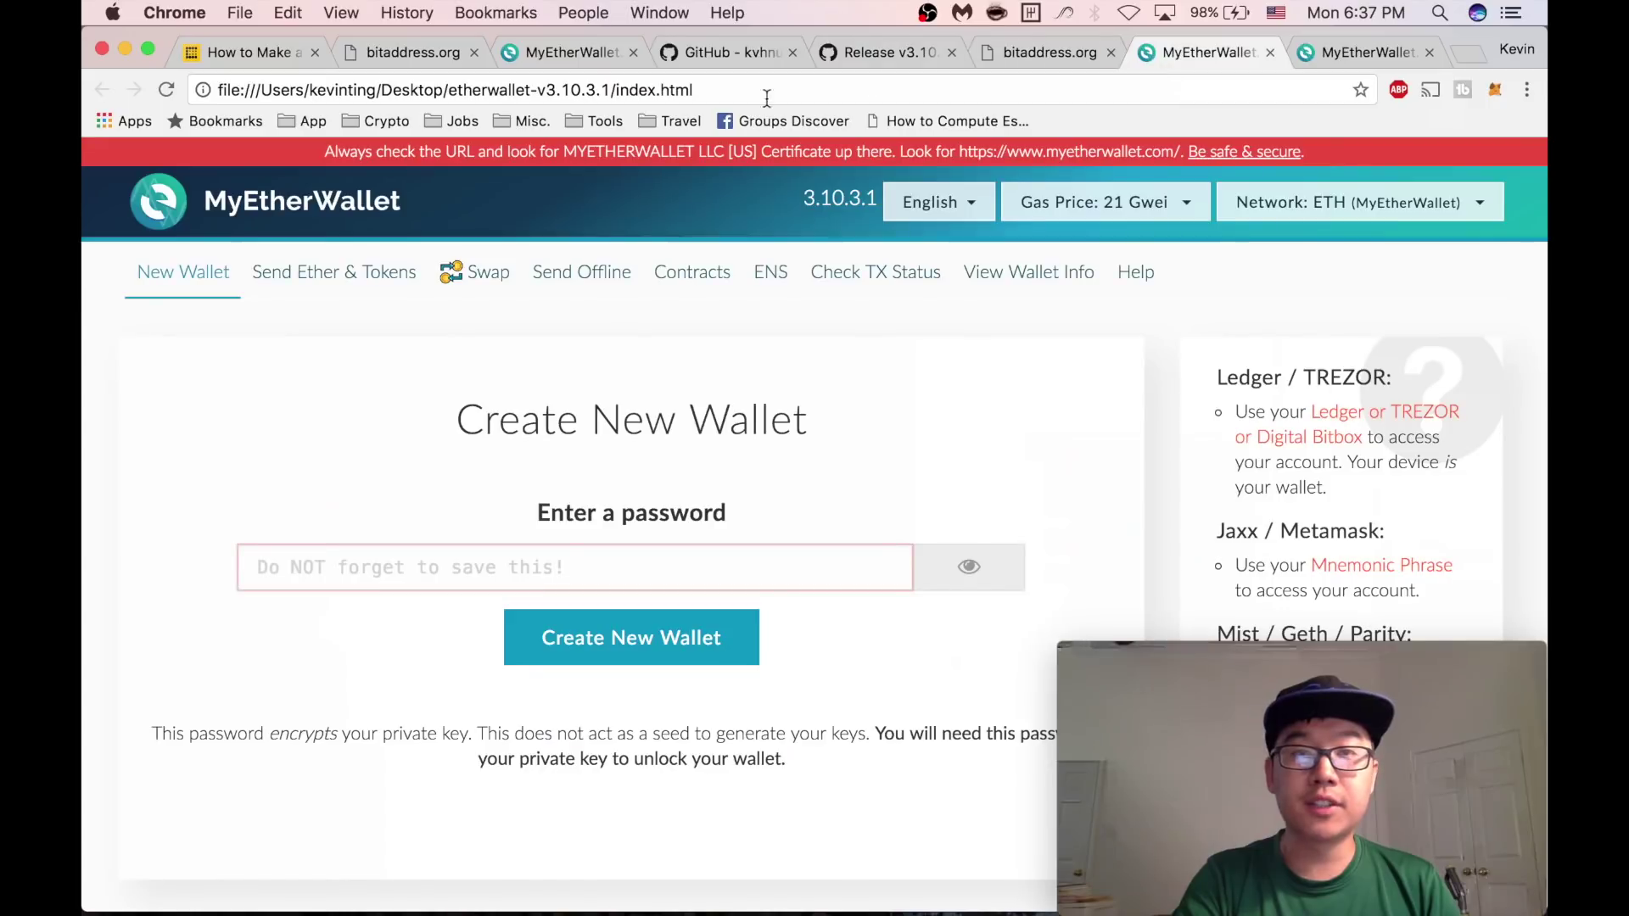
Step: Create a new Ethereum wallet protected by a password
scroll(709, 490, down, 1)
click(679, 525)
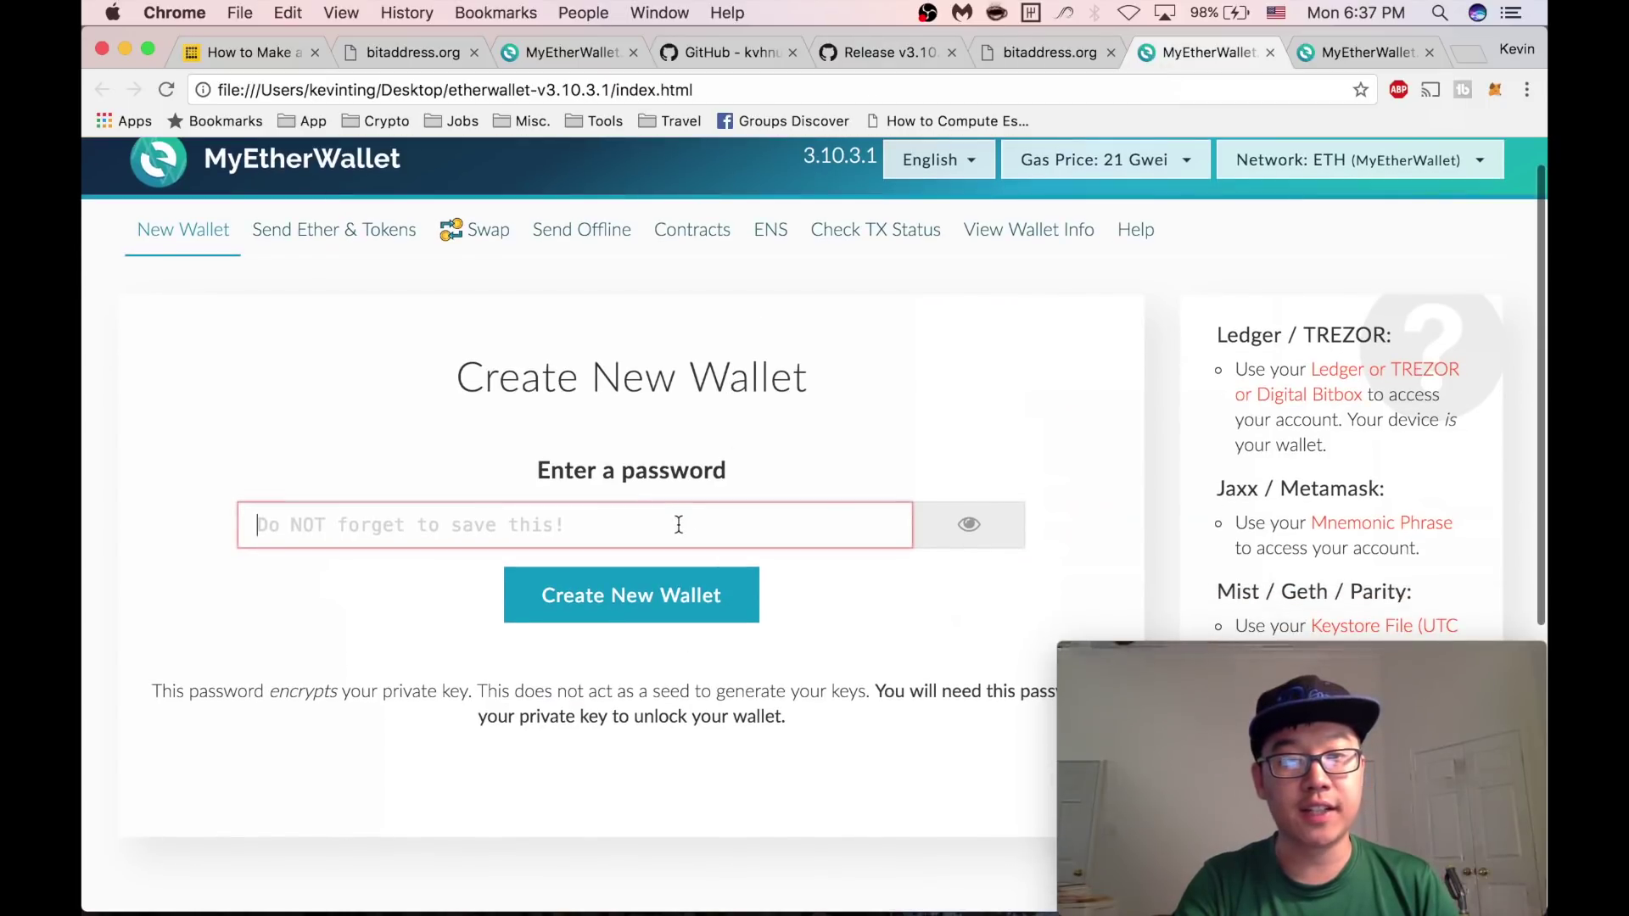
text(*************)
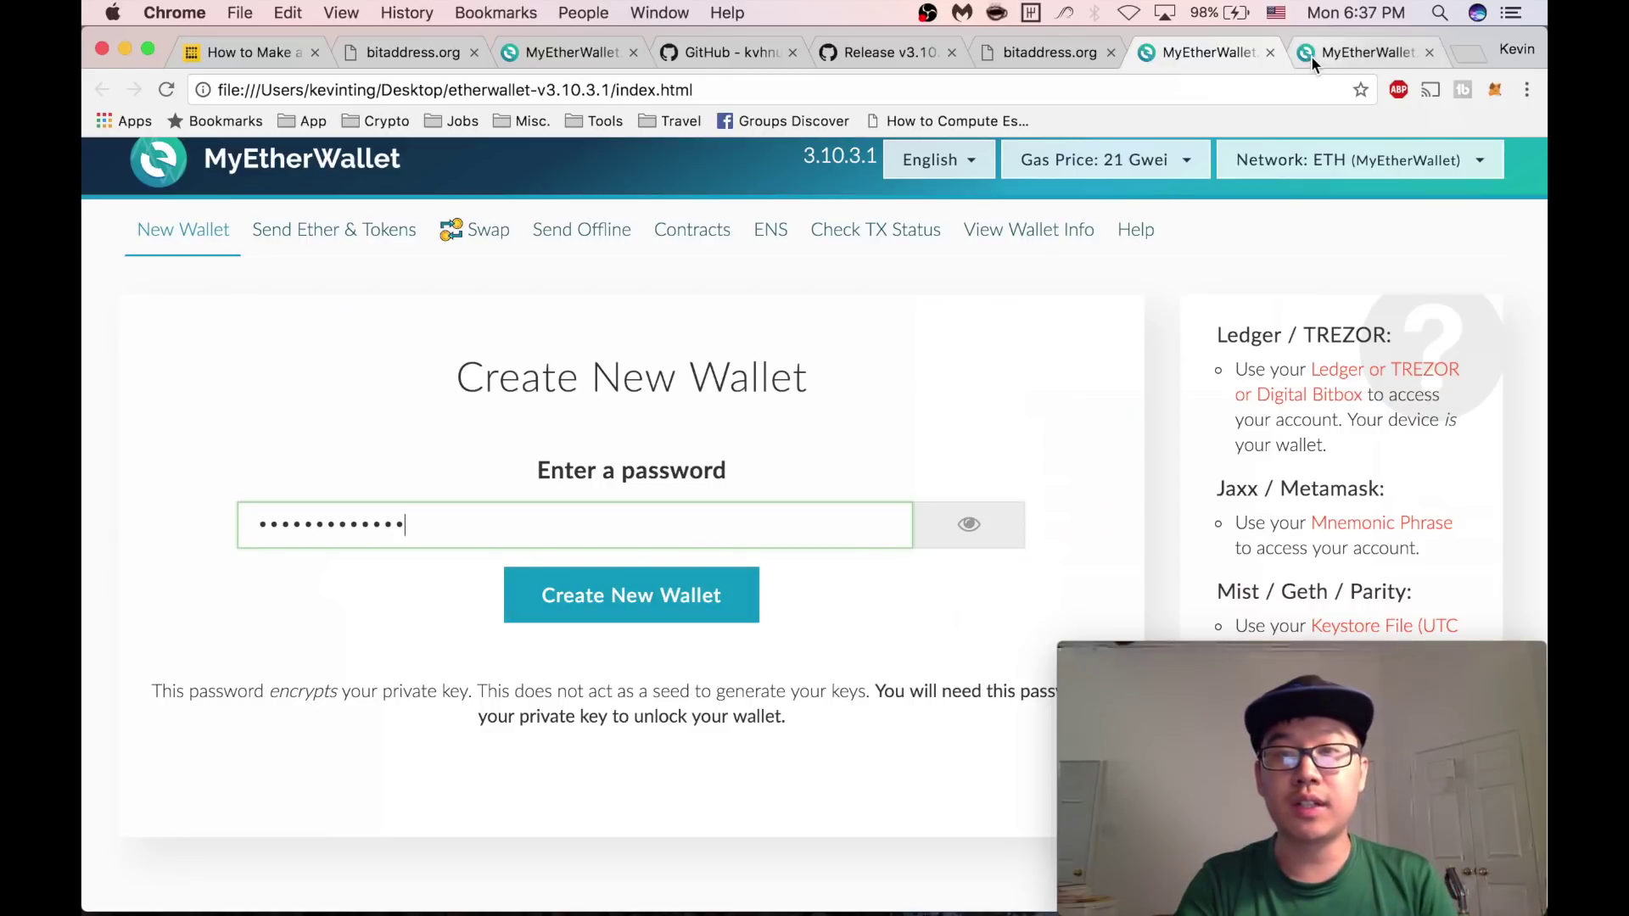
key(Return)
Step: Download the UTC keystore file, show the printable paper wallet without printing, and return to the article
click(612, 513)
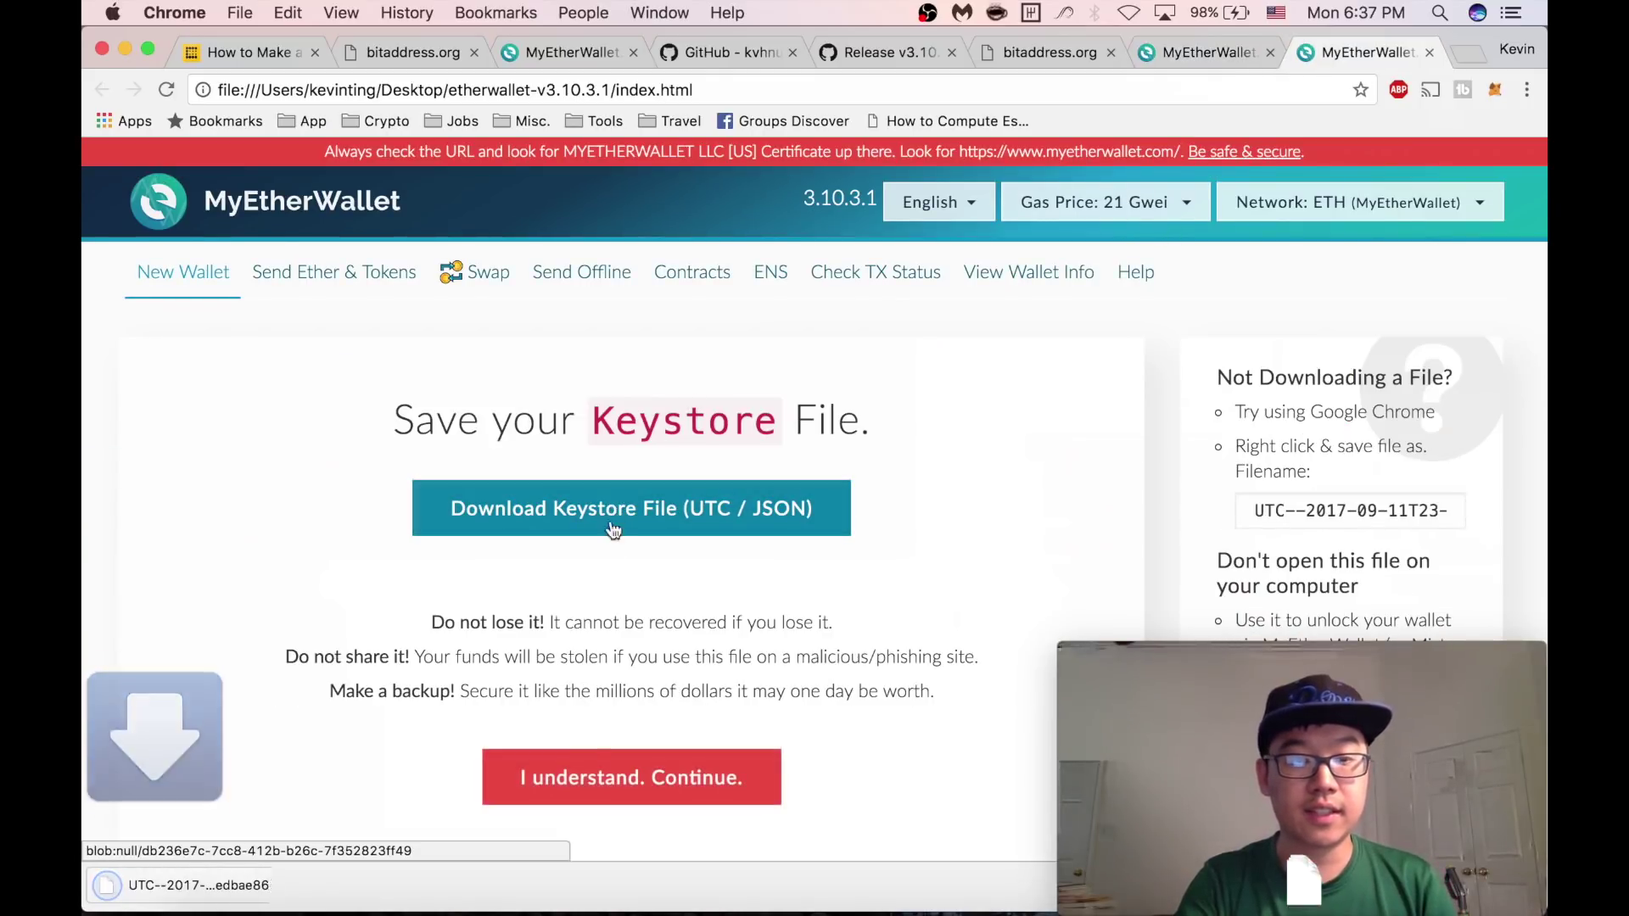
click(590, 764)
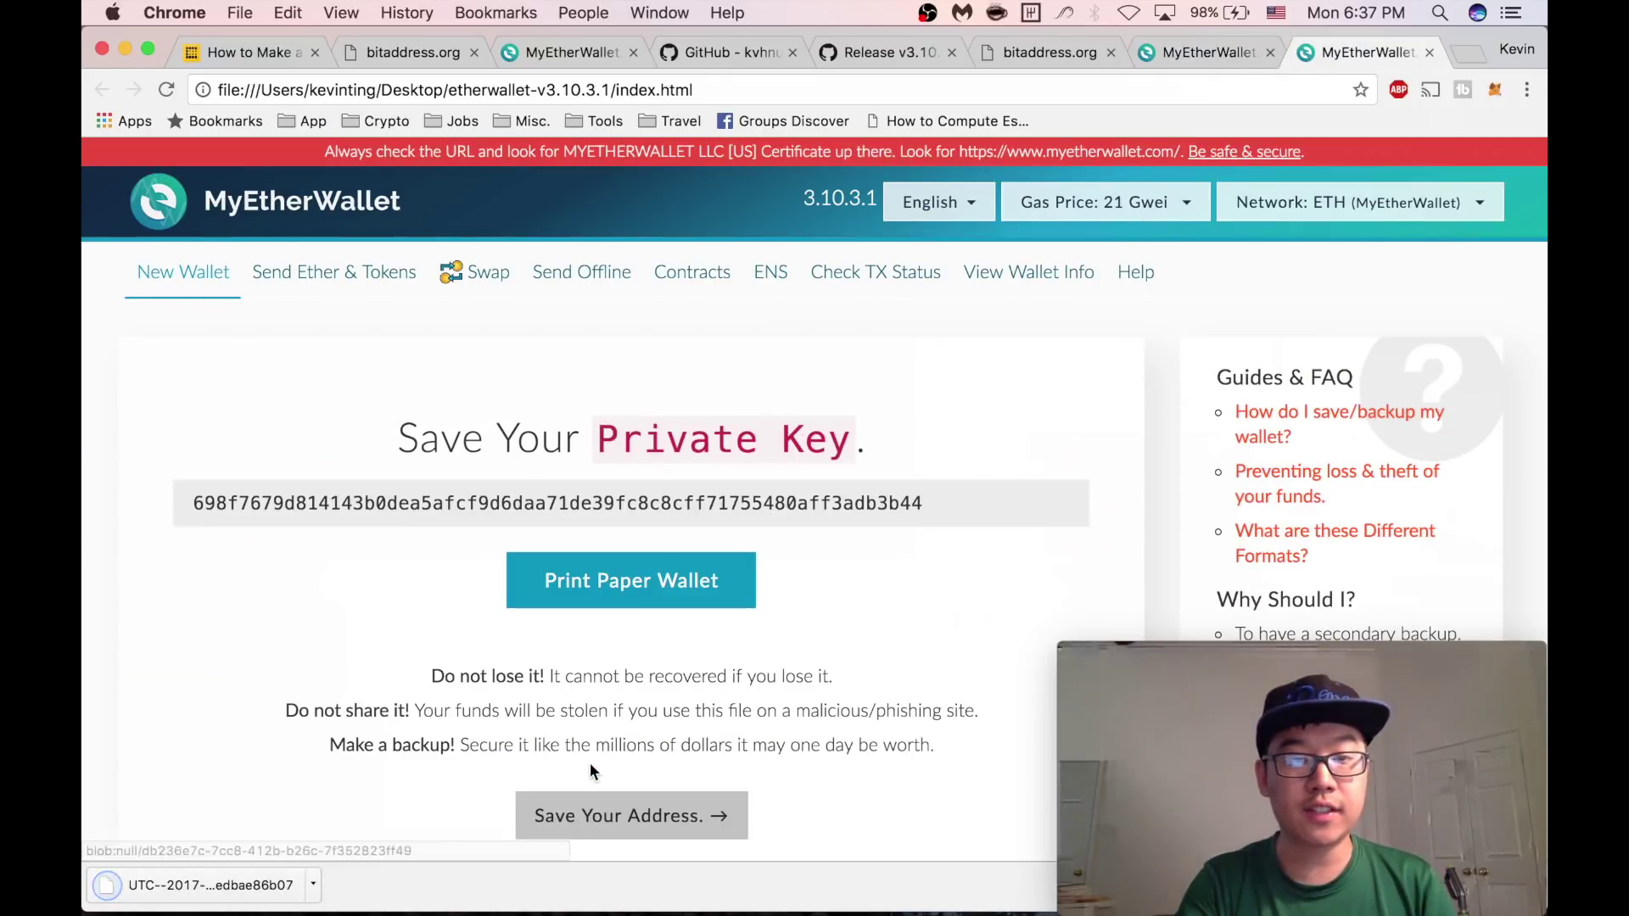
click(653, 590)
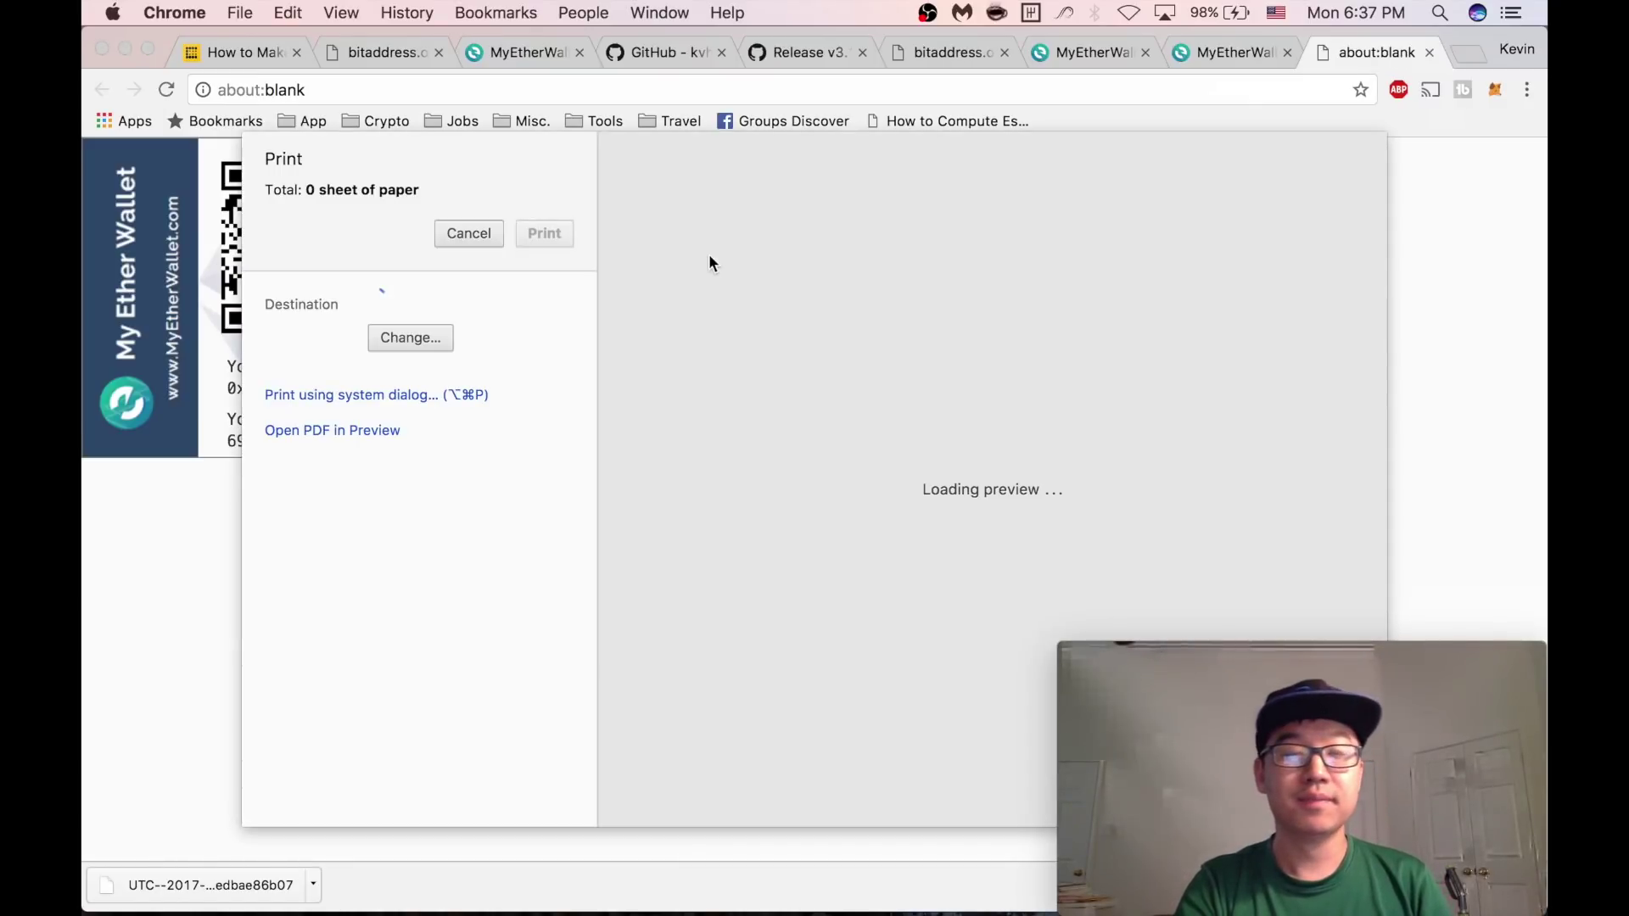
click(470, 233)
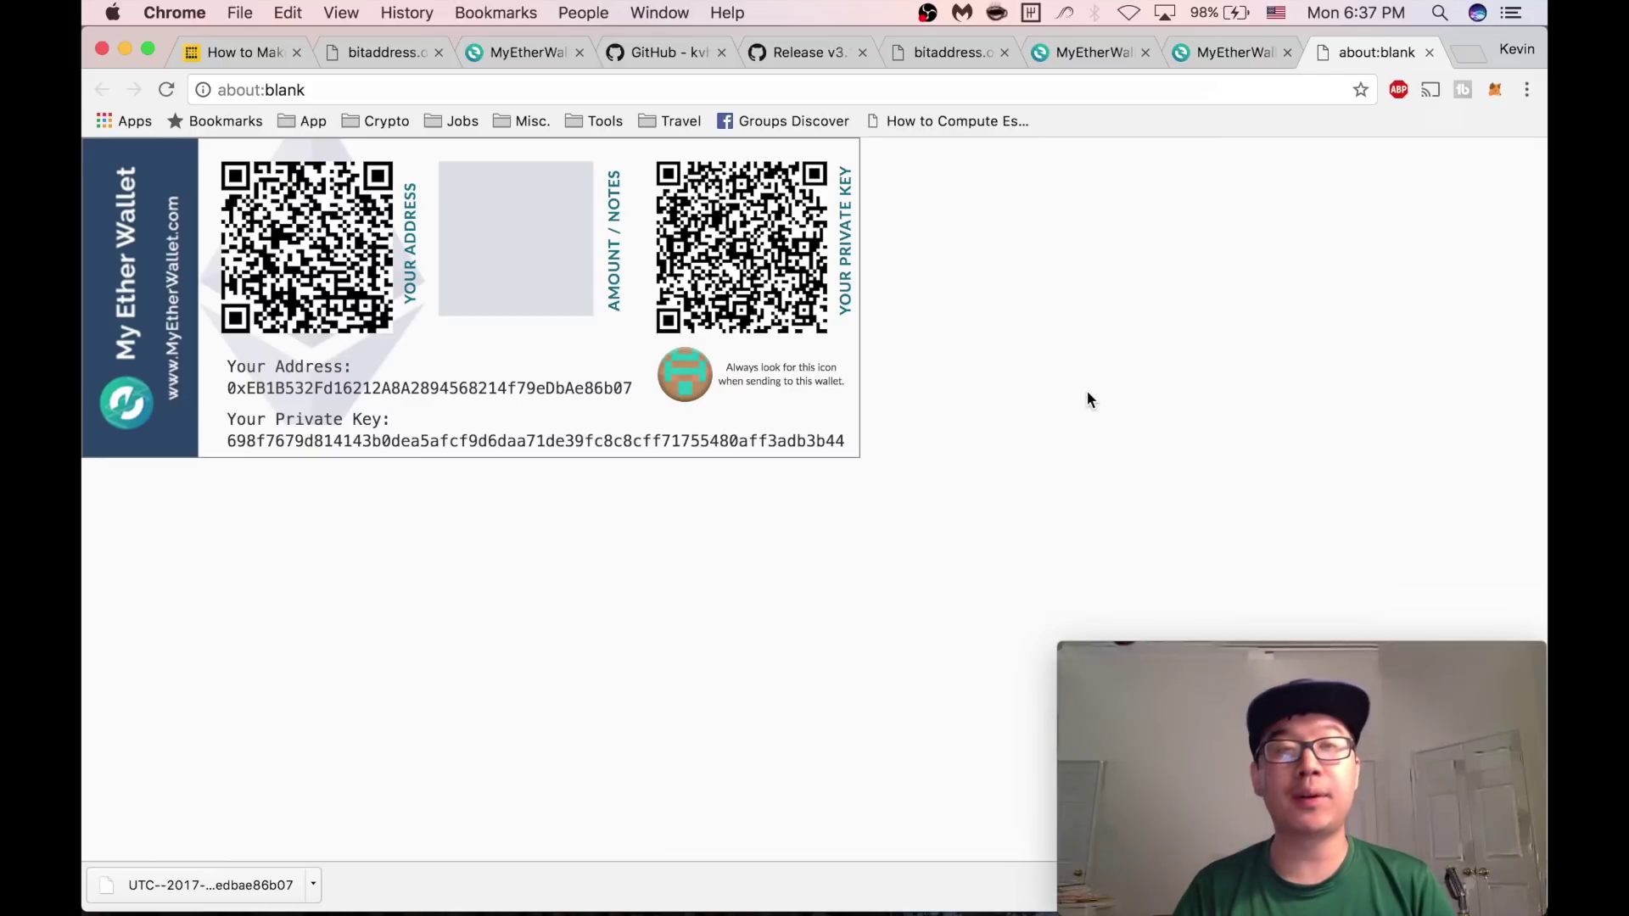
click(265, 57)
Step: Scroll the CoinDesk article down to the Security Concerns section and wallet safekeeping tips
scroll(438, 514, down, 2)
scroll(438, 513, down, 10)
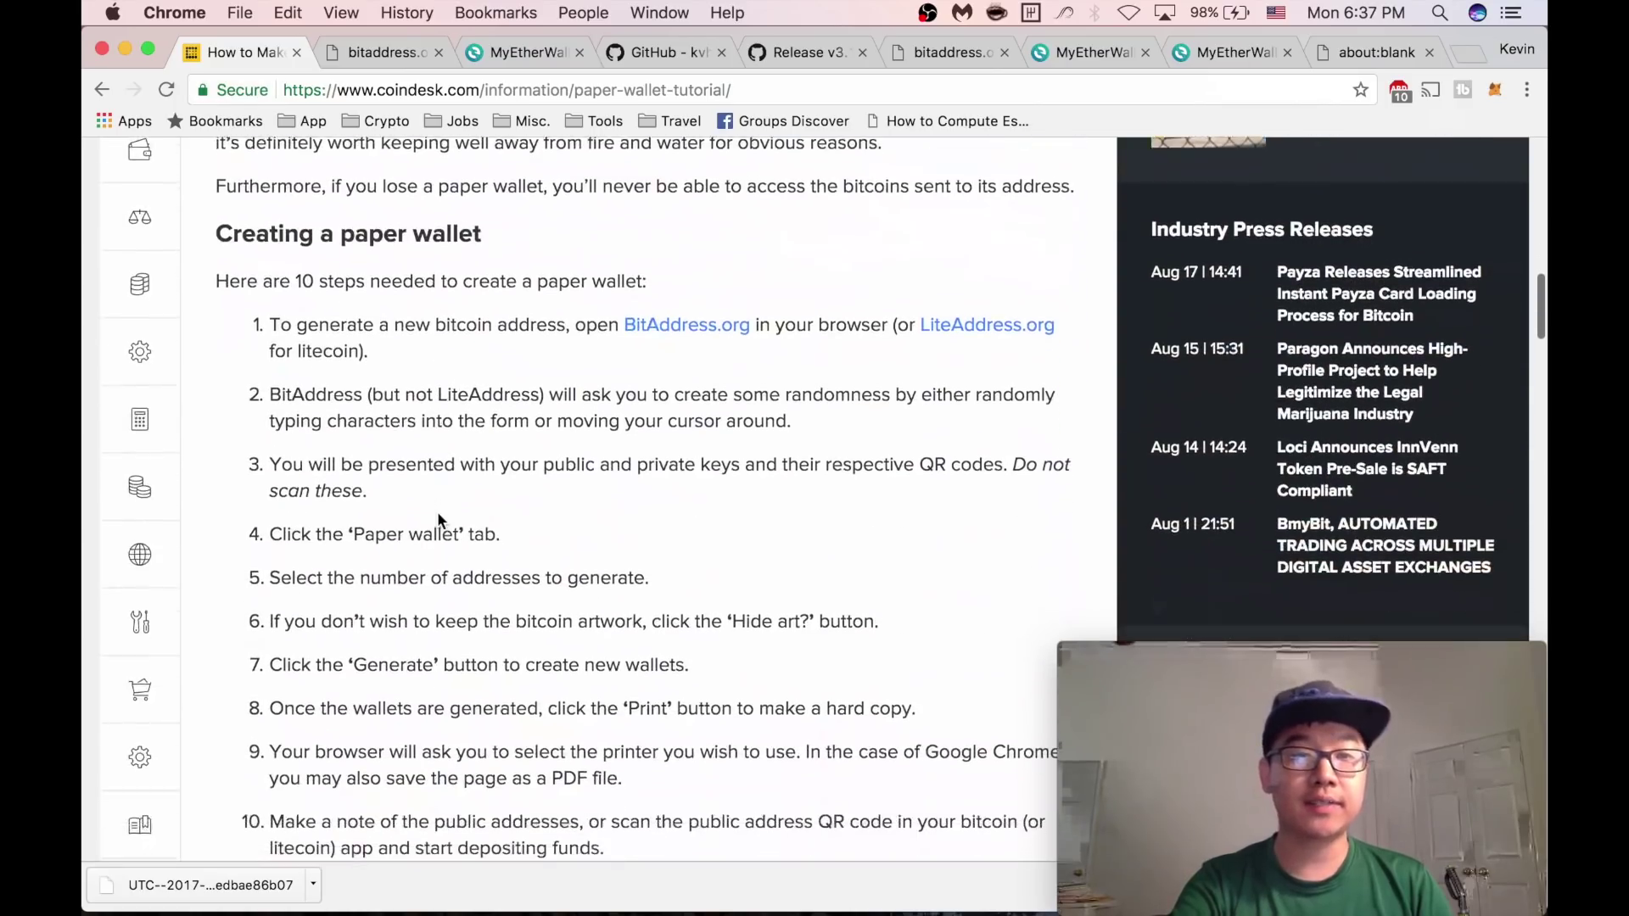
scroll(438, 513, down, 4)
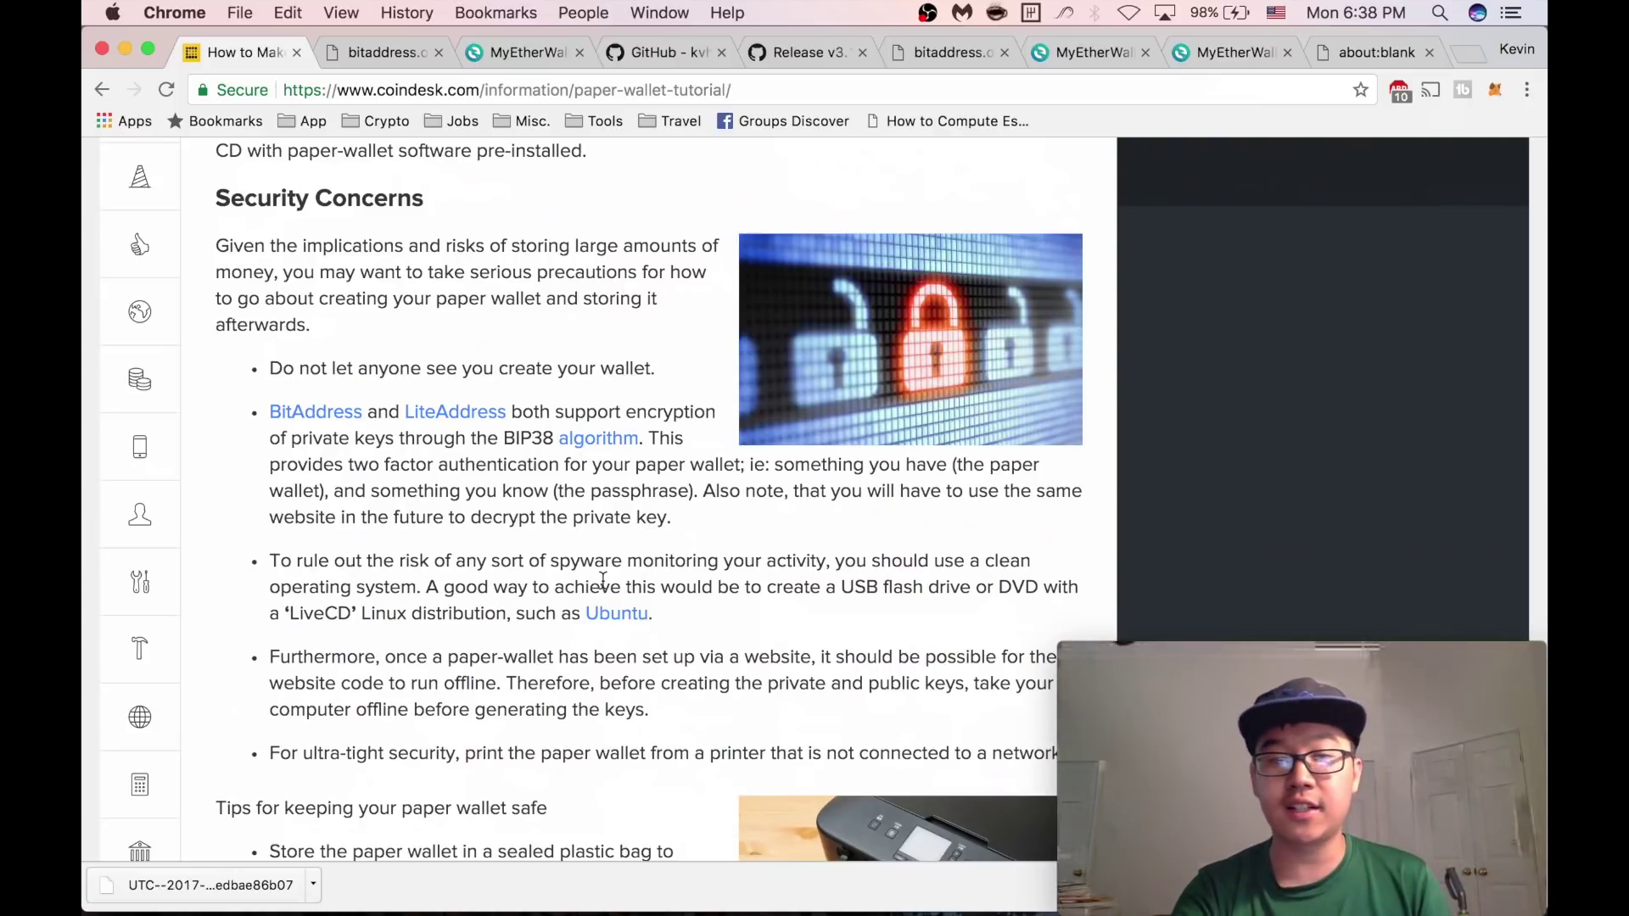
scroll(603, 582, down, 5)
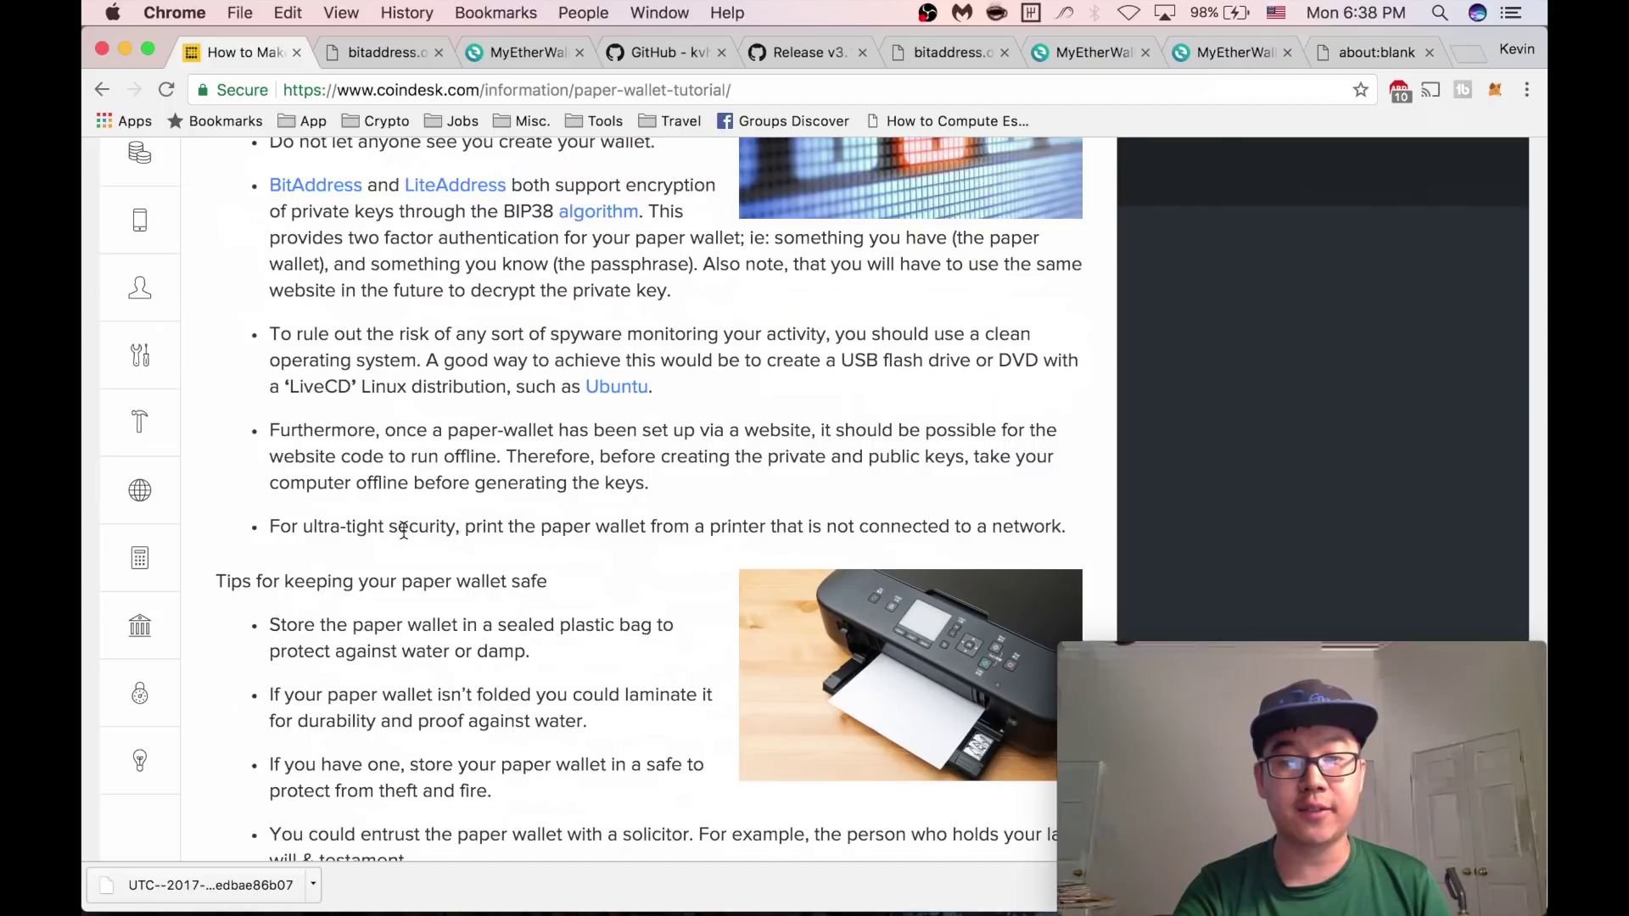
scroll(404, 528, down, 5)
scroll(404, 527, up, 2)
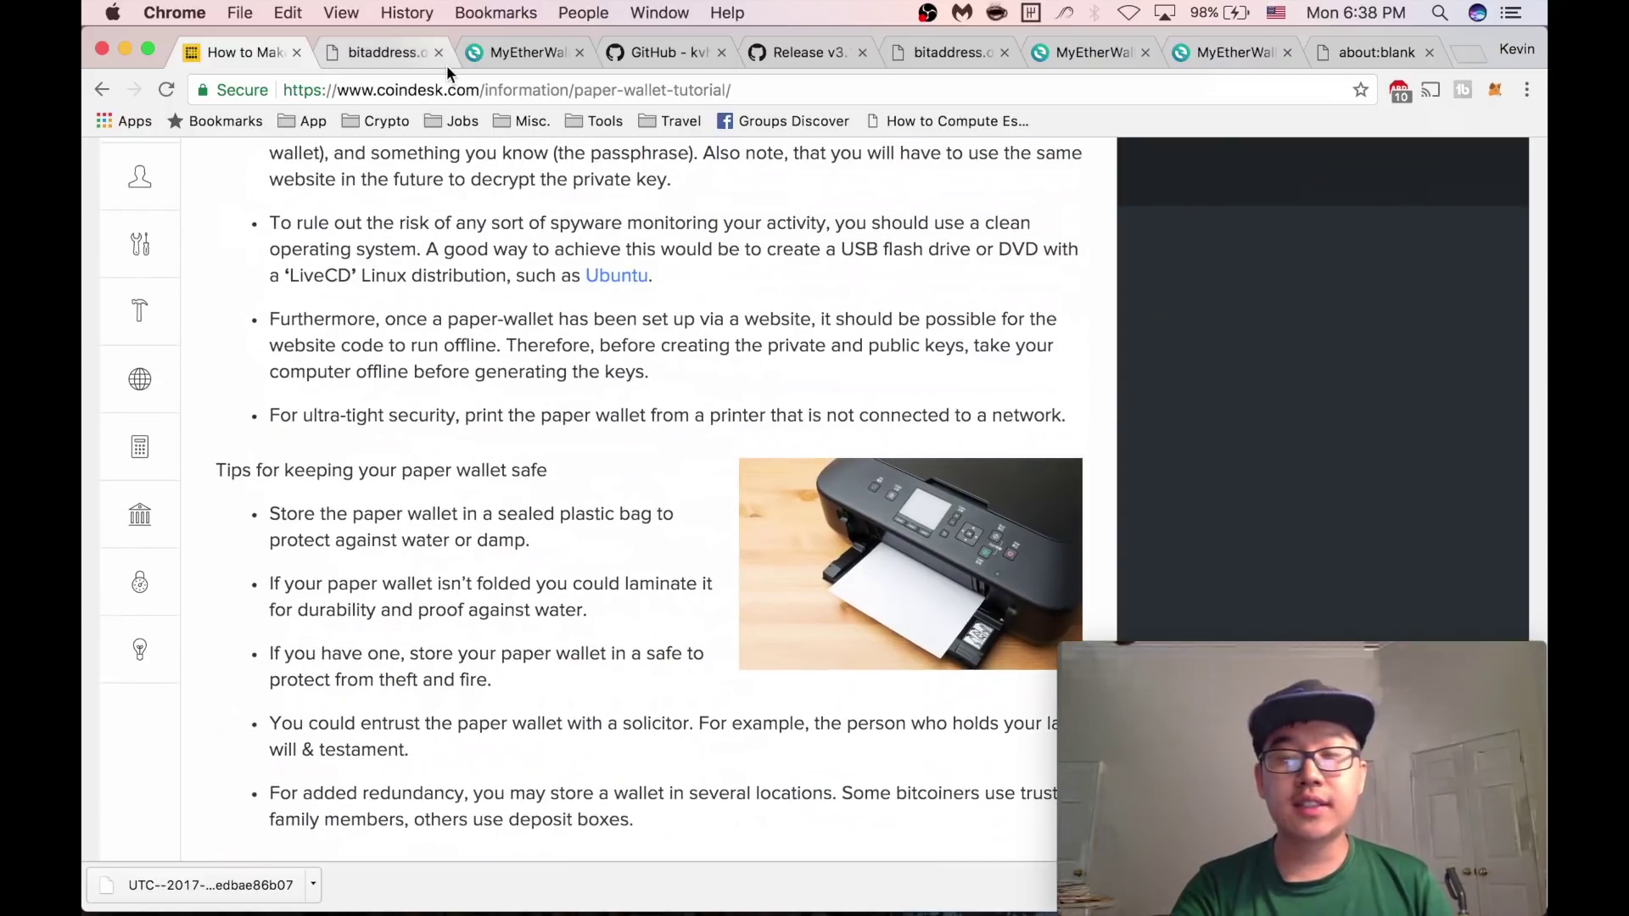